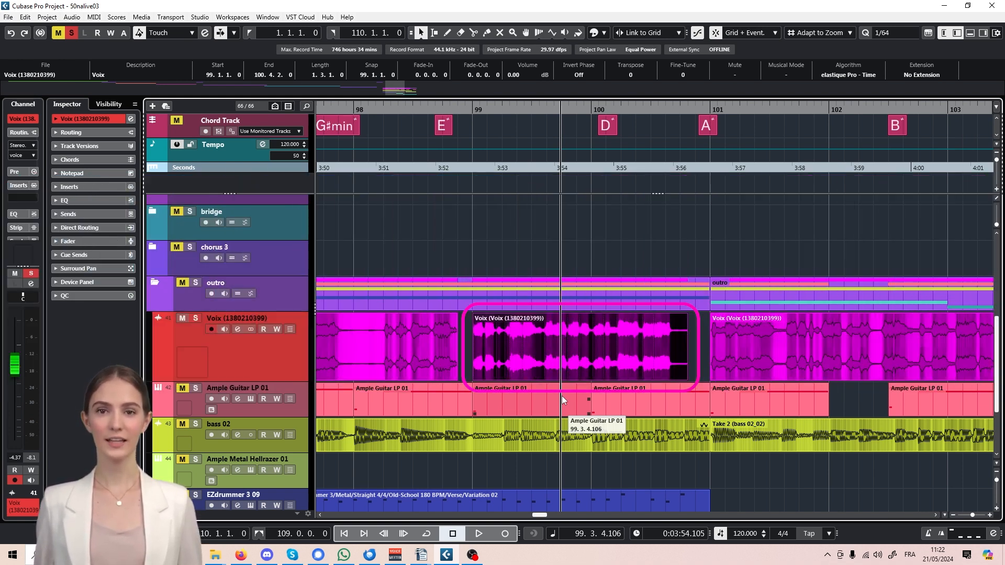
Open the Voix event at bar 99 in the sample editor and enable VariAudio editing.
double_click(610, 353)
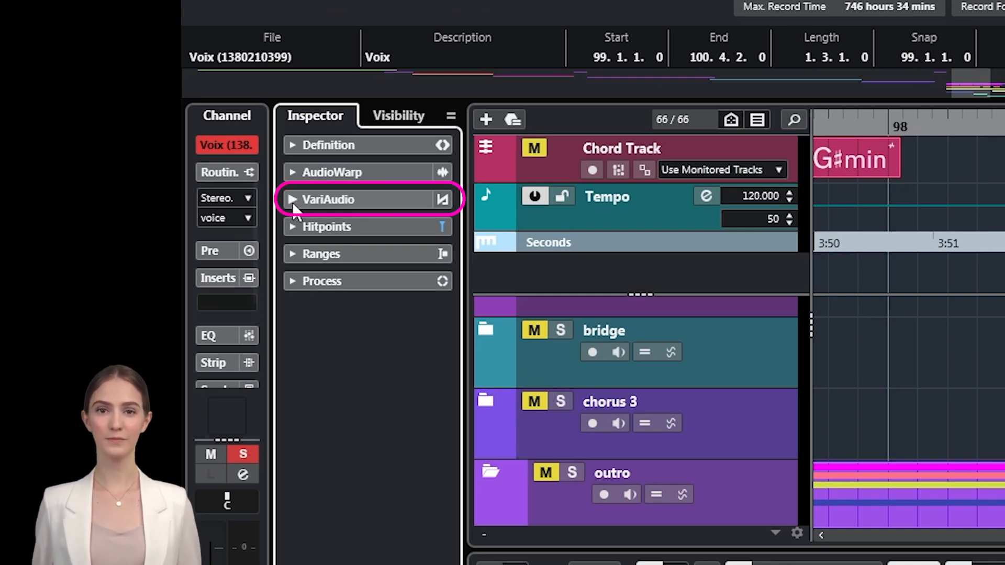
click(293, 202)
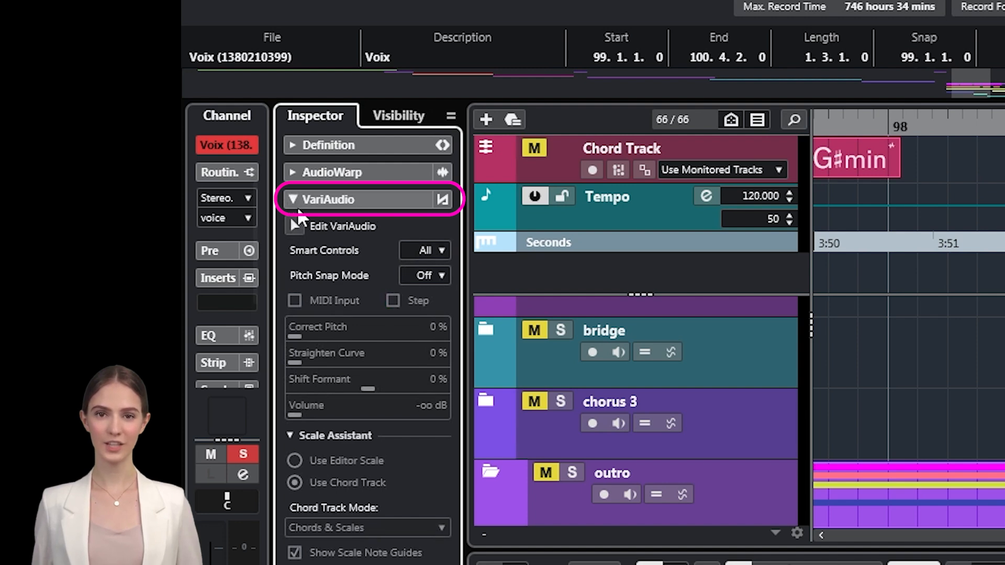
click(295, 226)
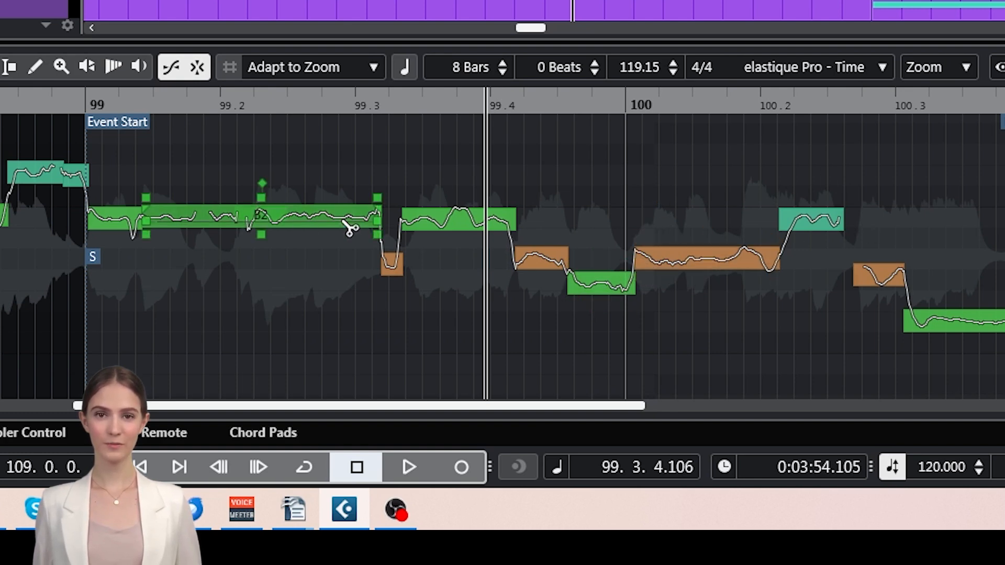
Audition the vocal pitch segments around bar 99 in the editor.
drag(294, 225, 260, 220)
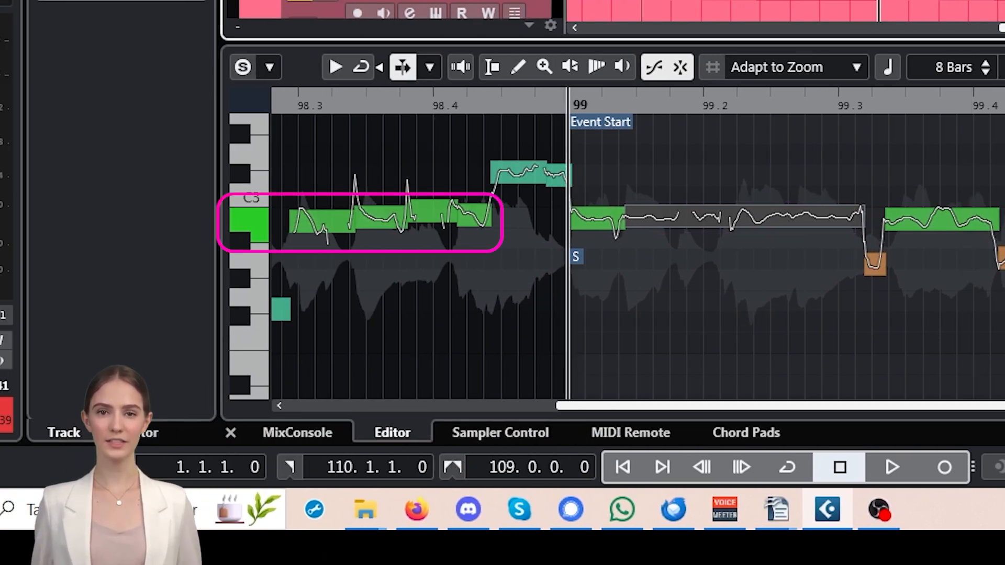
key(space)
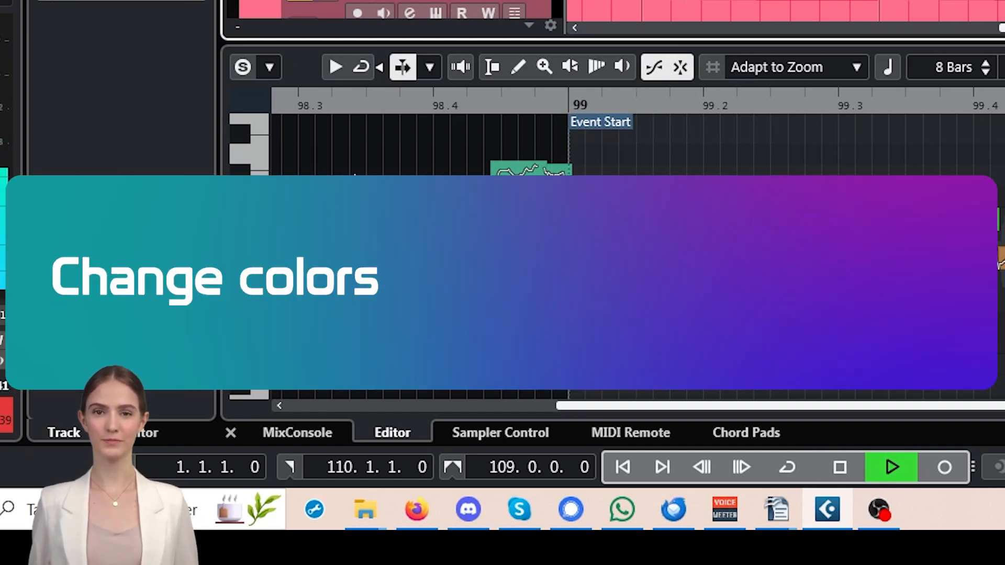
key(space)
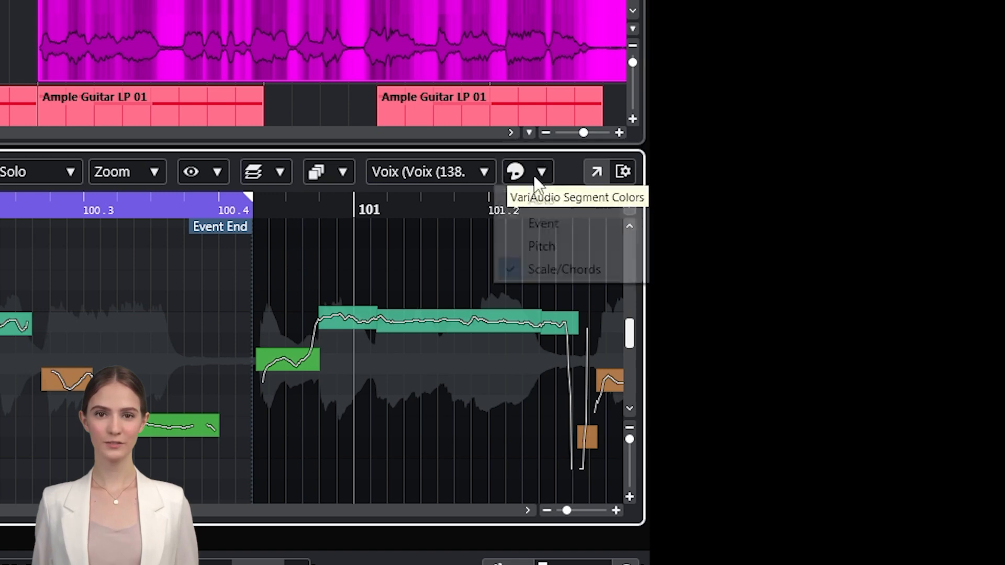
Check in the editor's toolbar setup that VariAudio Segment Colors is enabled.
right_click(376, 174)
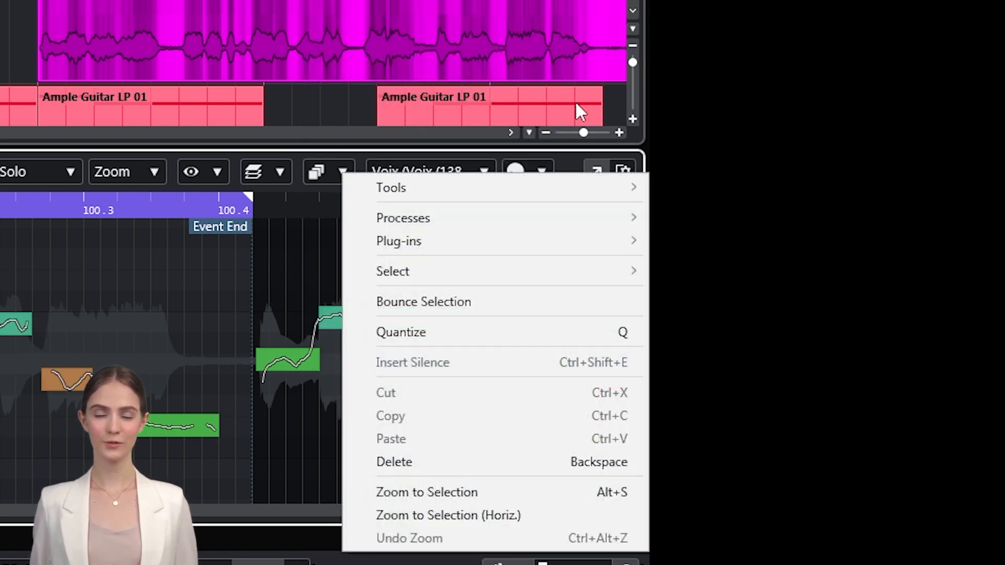
key(Escape)
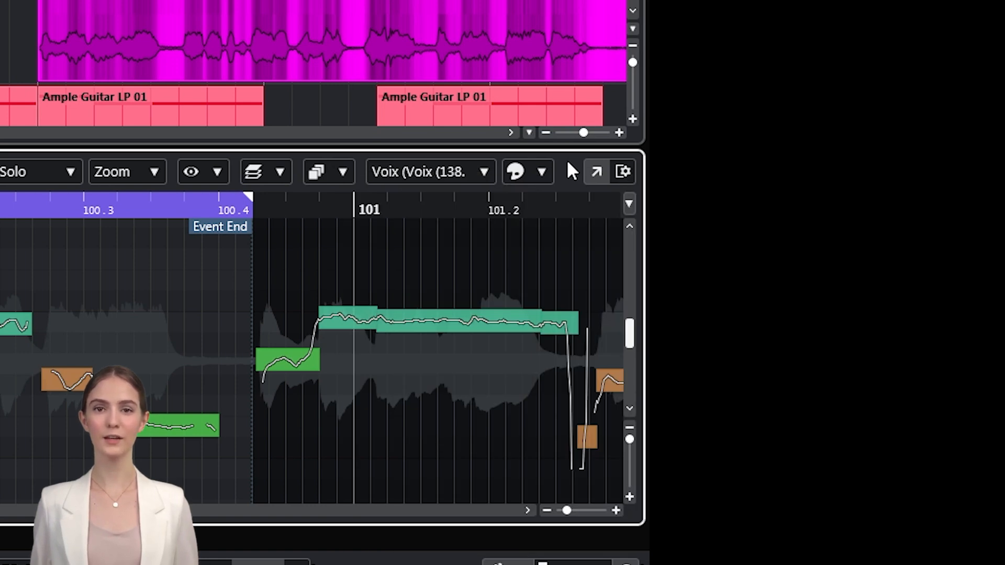
right_click(569, 164)
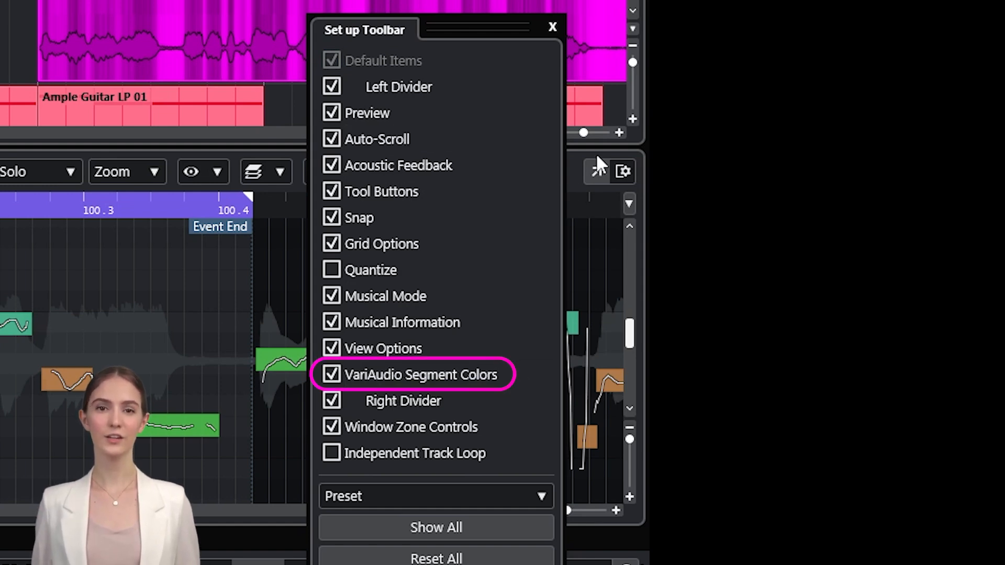
click(573, 167)
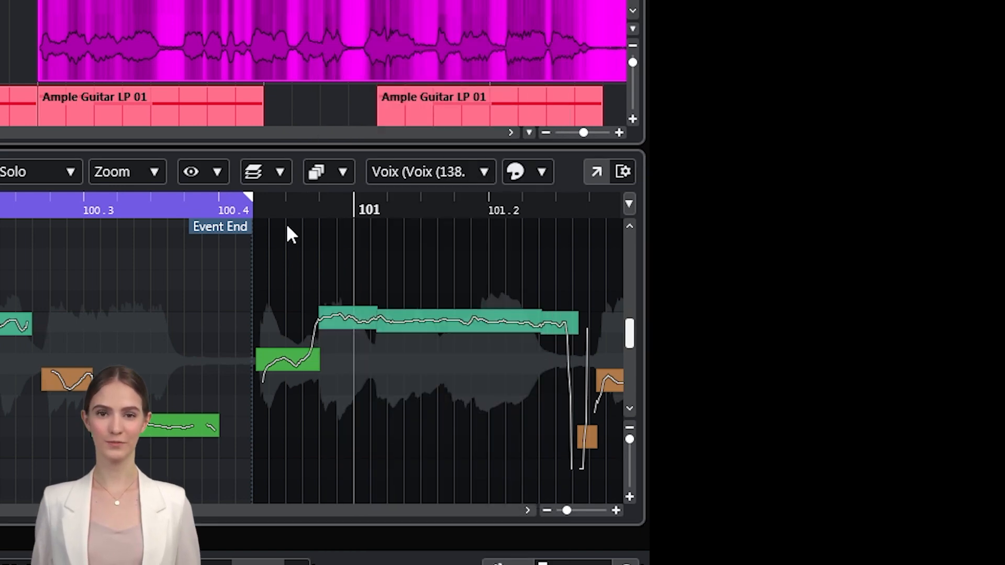
Try the Auto scheme for the VariAudio segment colors, ending with the Event scheme.
click(537, 173)
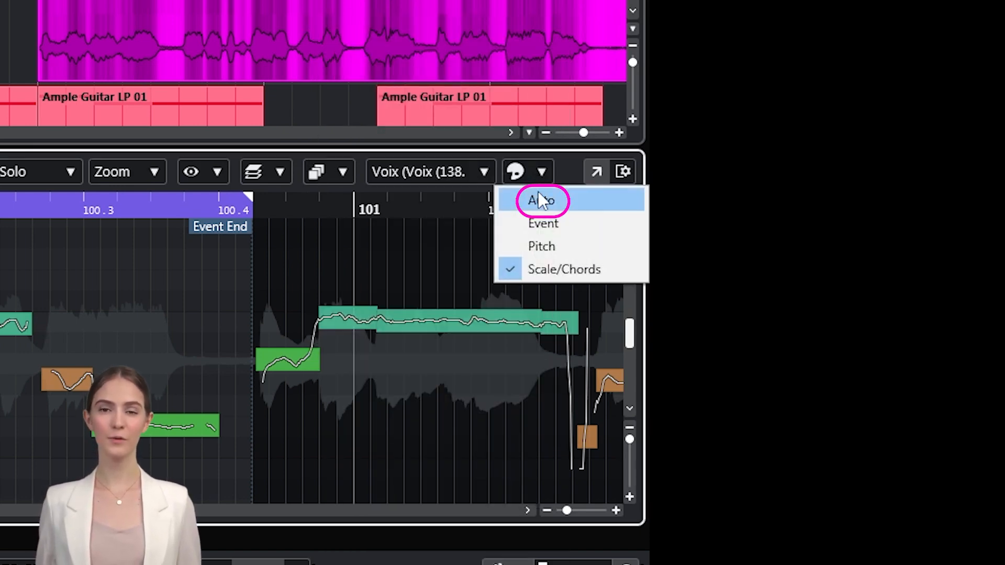
click(540, 198)
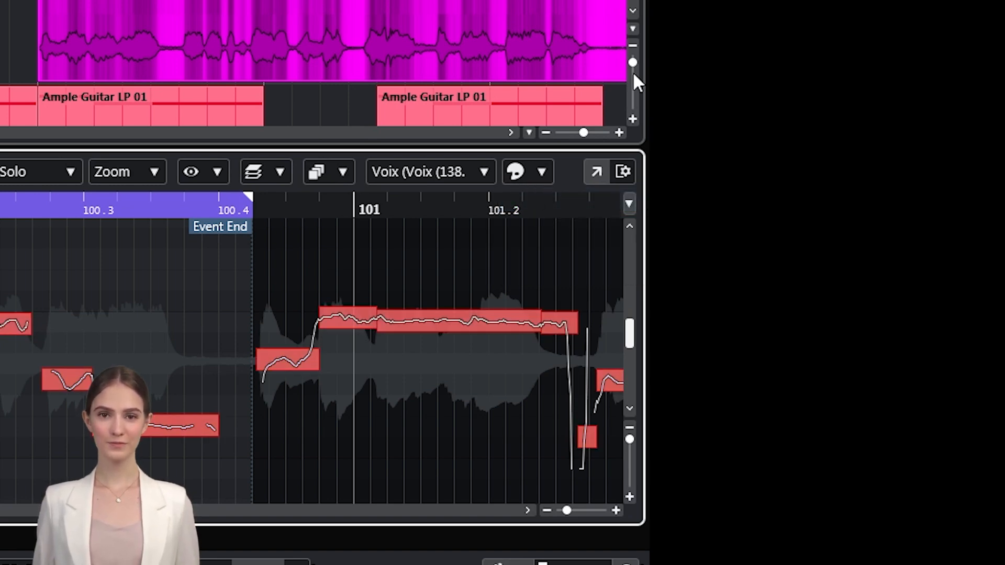
click(542, 171)
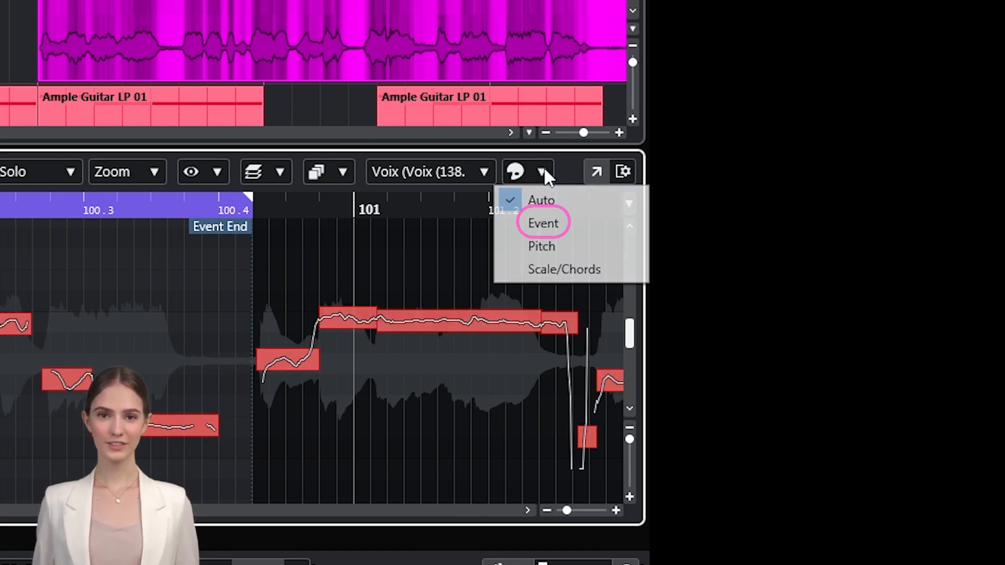
click(555, 230)
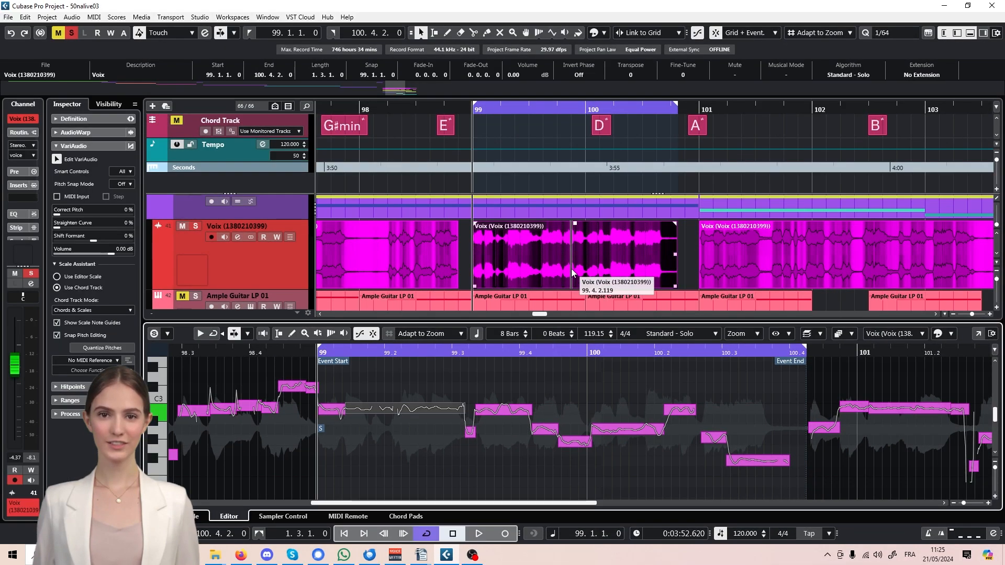
Colorize the selected Voix event at bar 99 green.
right_click(562, 260)
key(Escape)
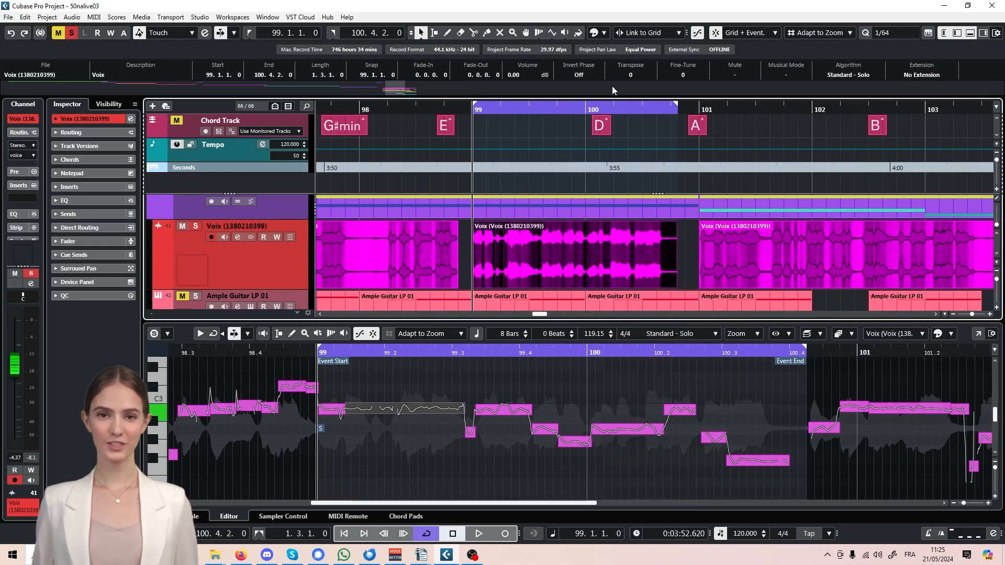
click(603, 33)
click(603, 123)
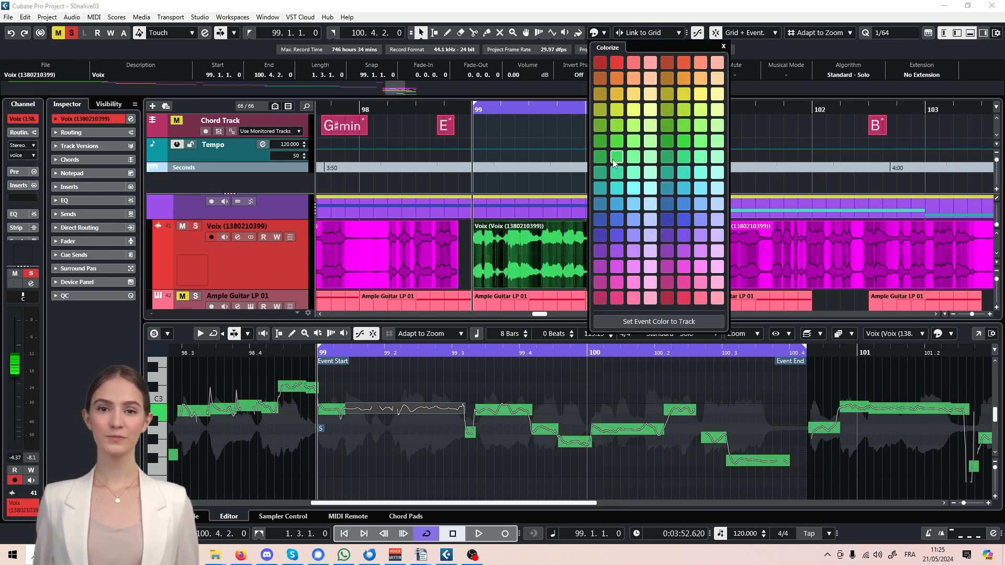
Try coloring the VariAudio segments by Pitch, ending with the Scale/Chords scheme.
click(951, 334)
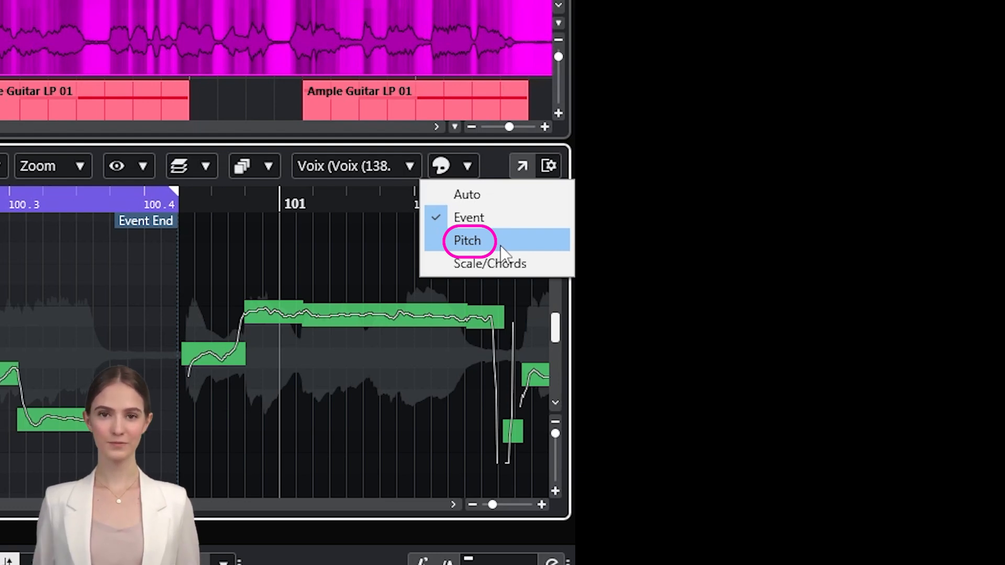
click(501, 246)
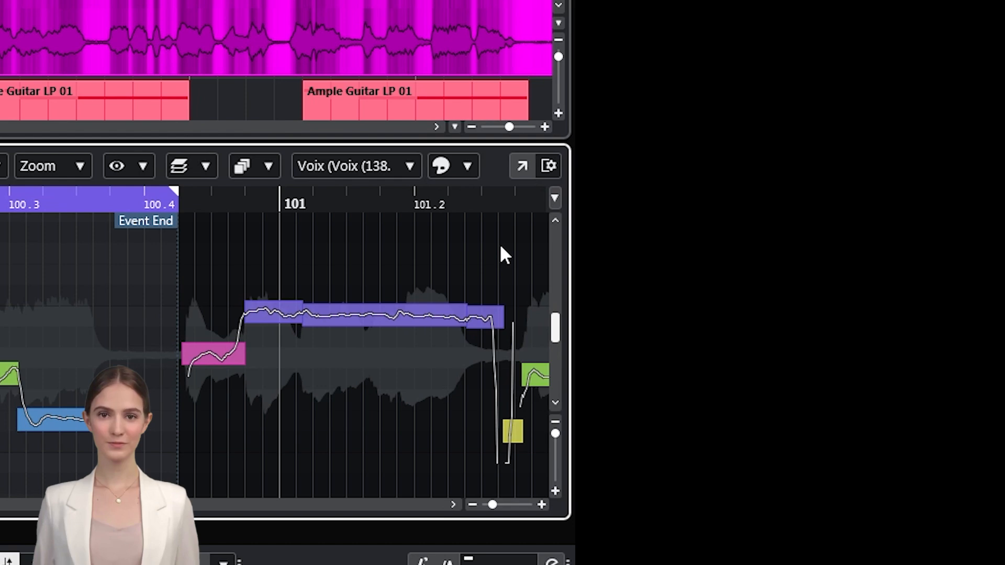
click(469, 167)
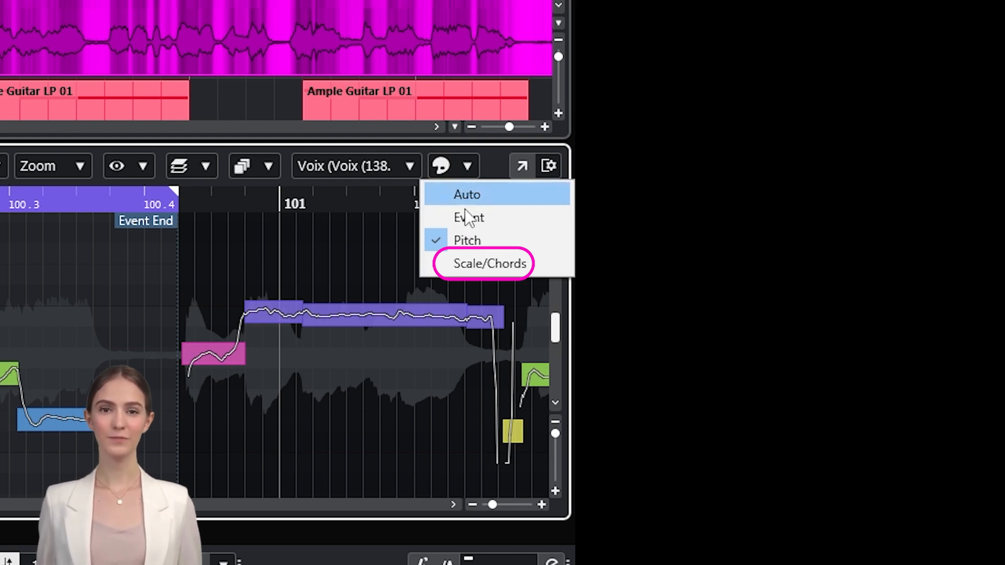
click(475, 264)
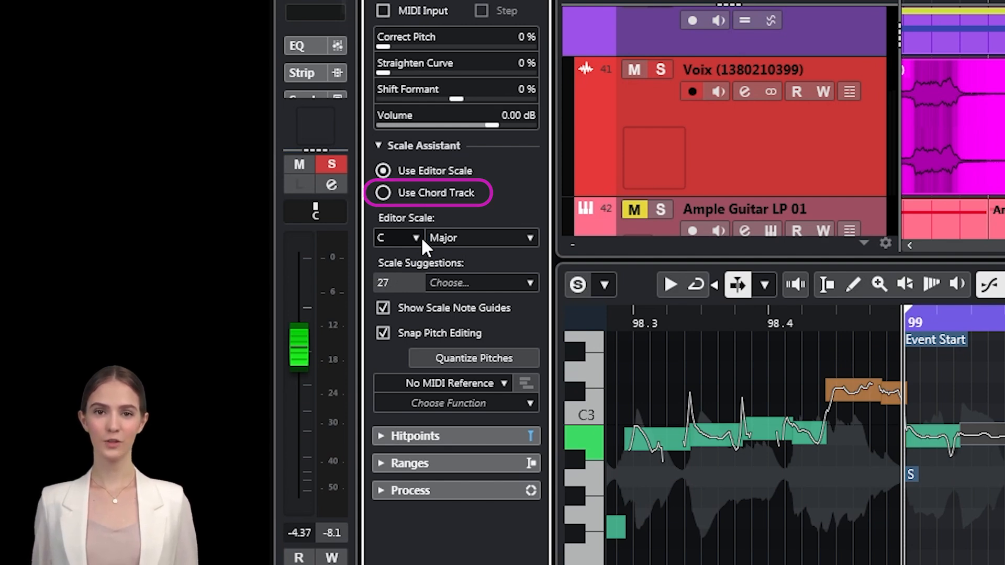
Set the Scale Assistant's editor scale to E Hungarian 2 and view the list of scale suggestions.
click(421, 237)
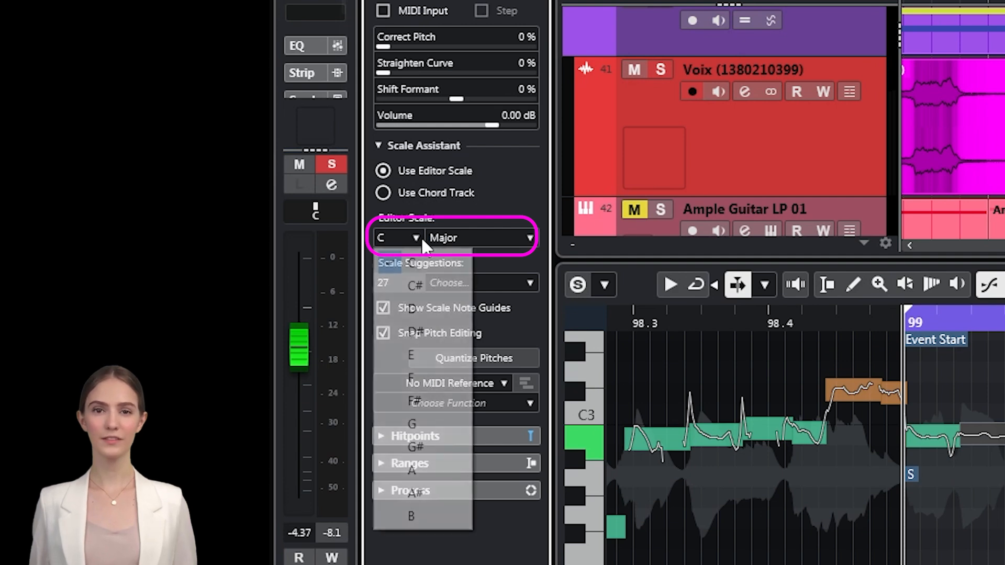
click(405, 356)
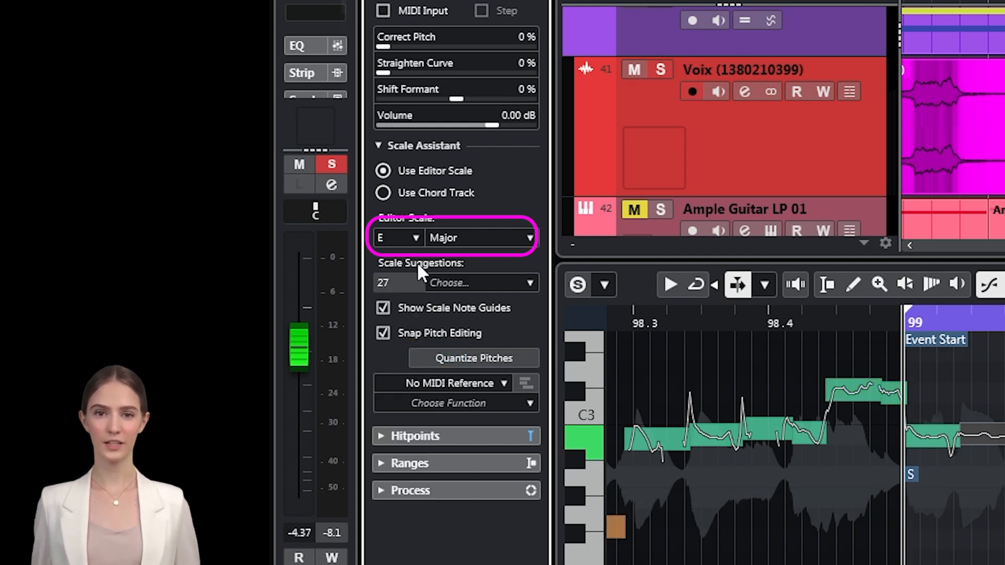
click(517, 239)
click(495, 363)
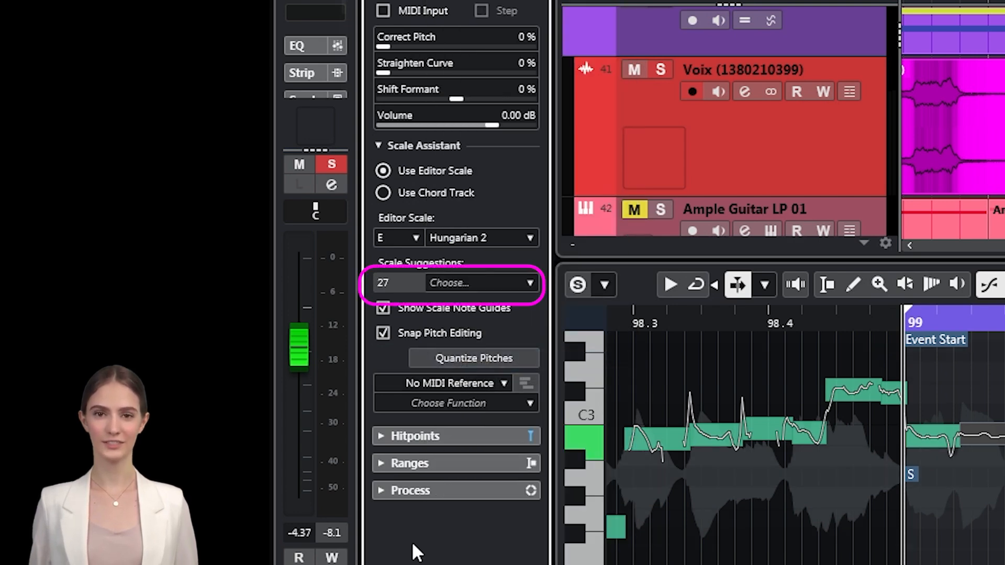
click(530, 282)
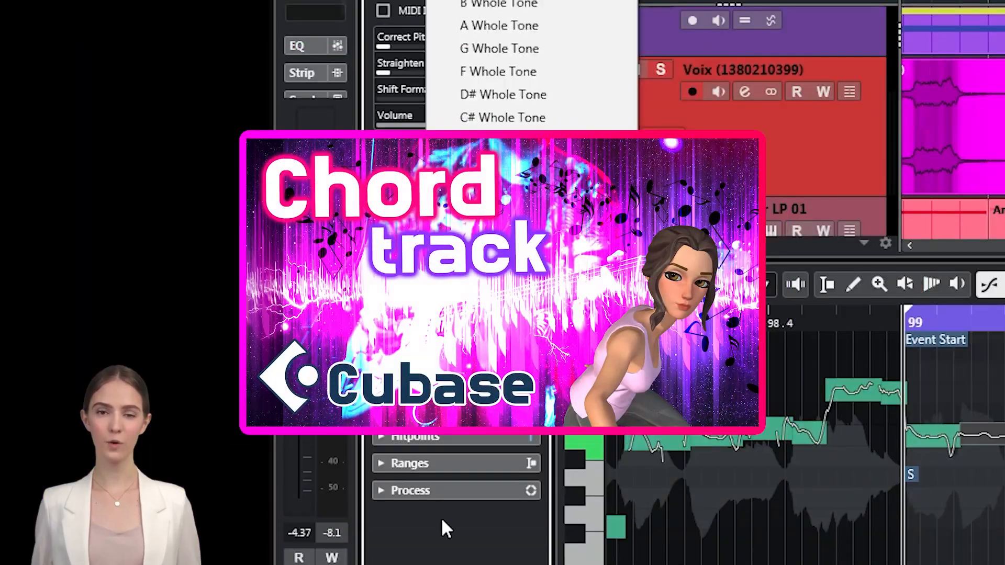
click(427, 558)
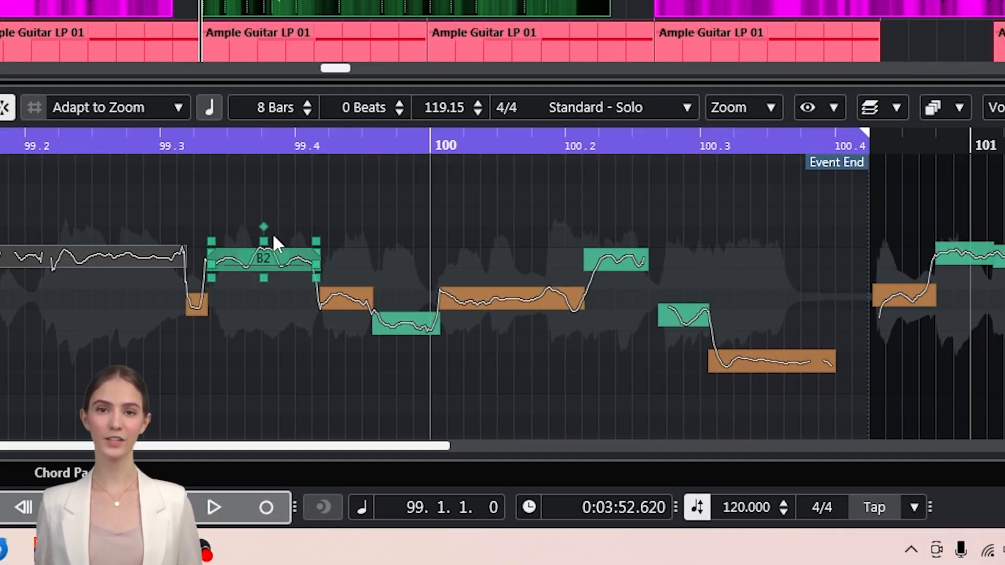
Select all vocal segments and quantize their pitches to the editor scale.
click(352, 301)
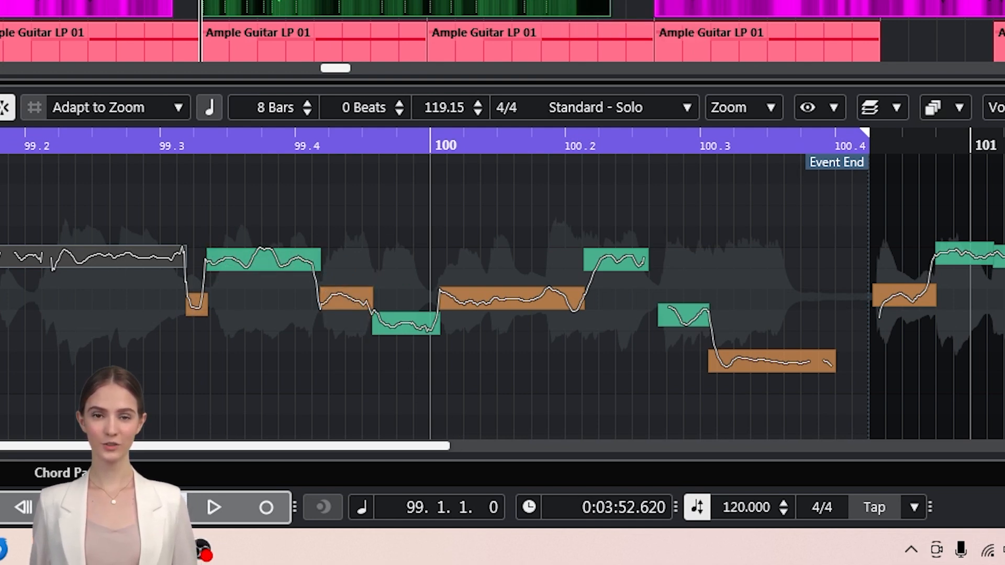
click(750, 403)
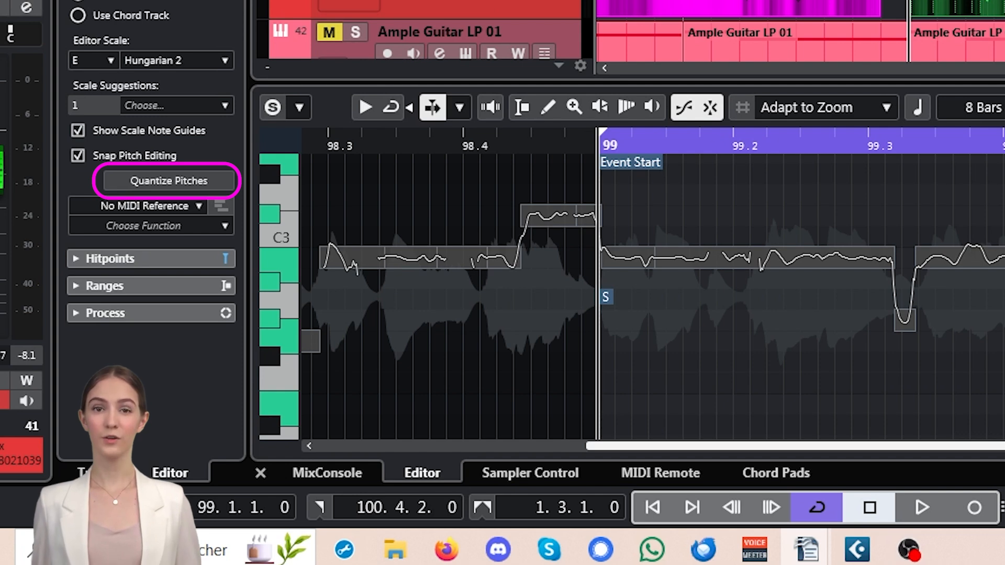
key(ctrl+a)
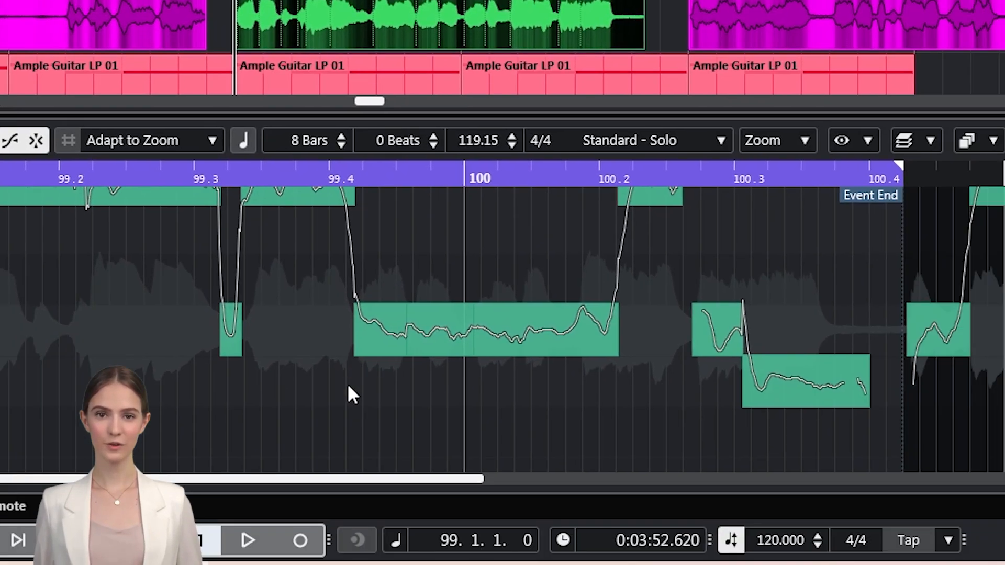
Enlarge the editor around the segment at 99.4 and set Smart Controls to show all.
scroll(268, 422, up, 3)
scroll(354, 387, up, 4)
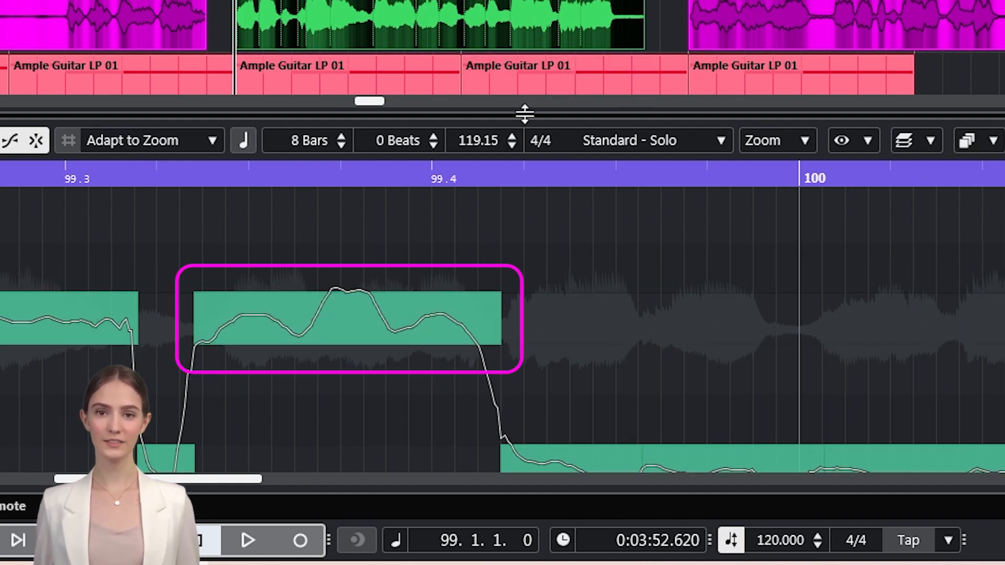
drag(525, 112, 526, 13)
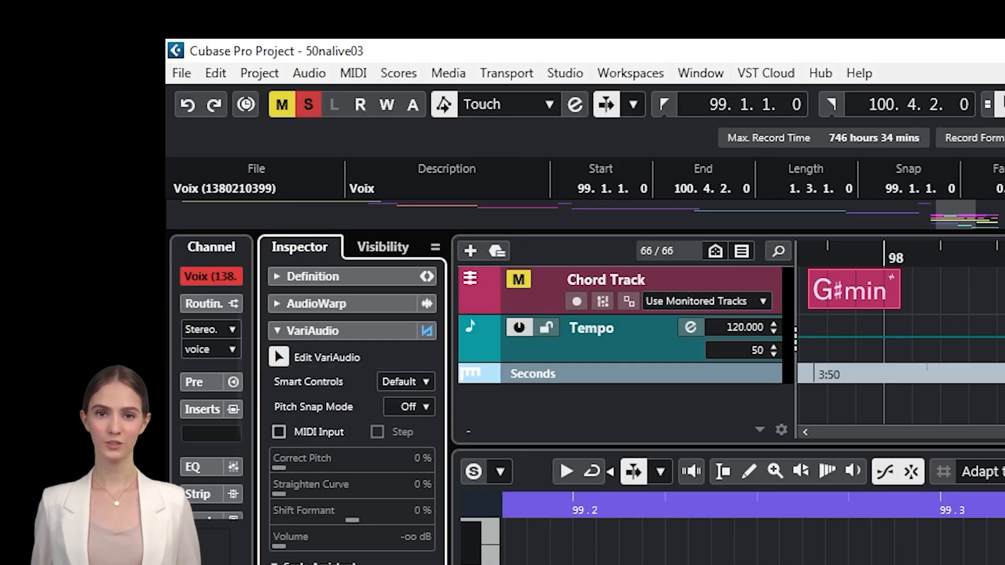
click(405, 381)
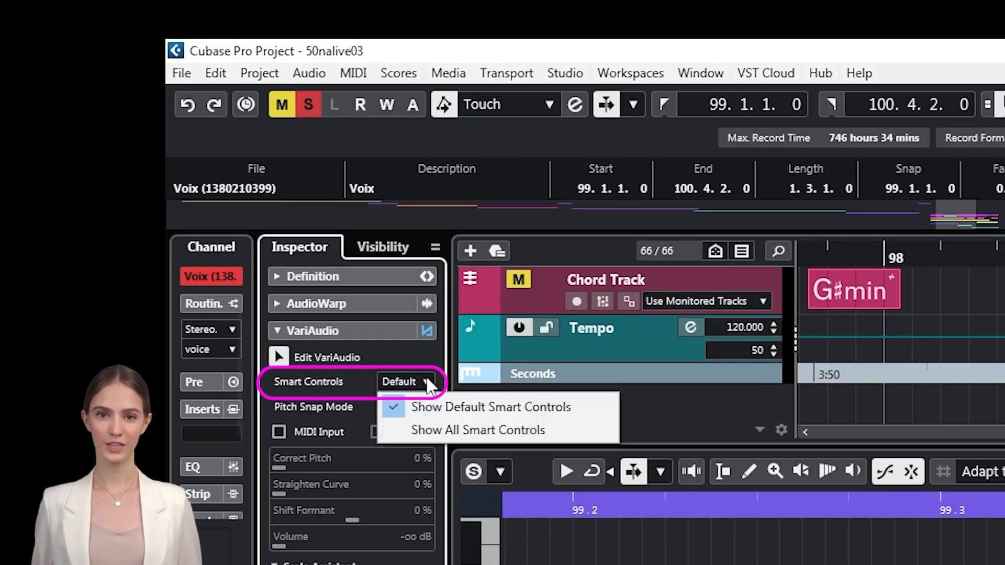
click(433, 430)
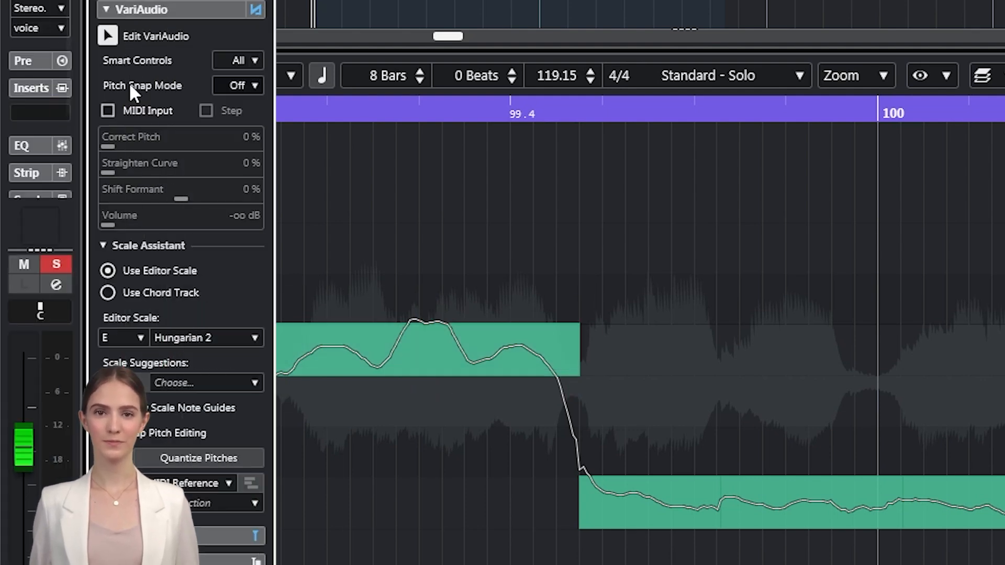
Set Pitch Snap Mode to Absolute and raise the vocal segment around 99.4 to C#3.
click(250, 85)
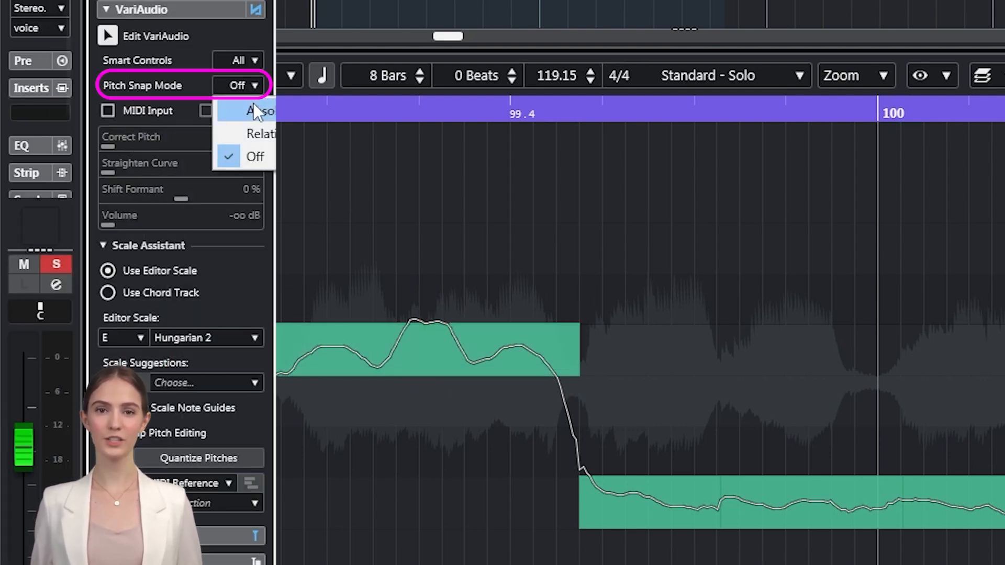
click(253, 105)
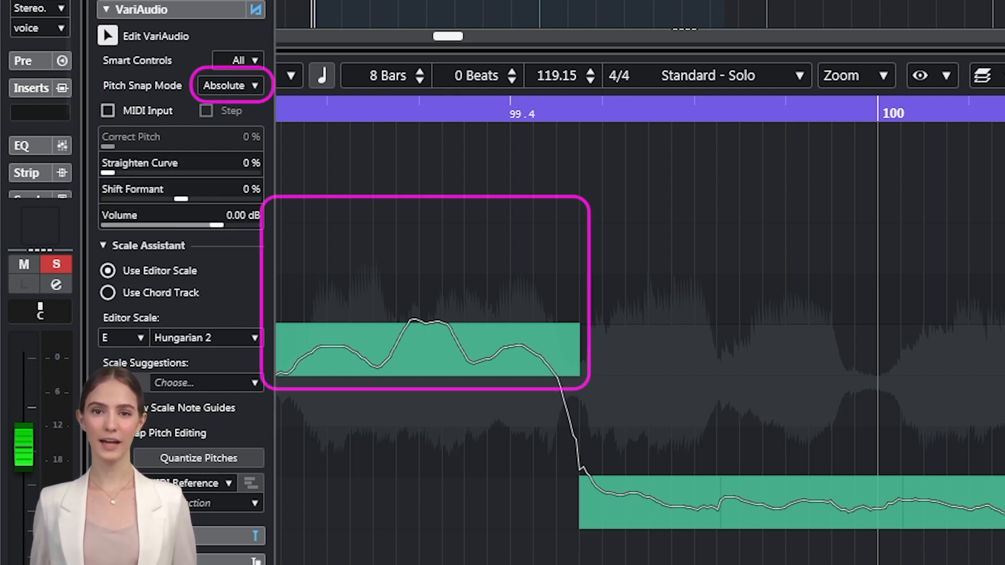
click(460, 361)
drag(425, 361, 432, 321)
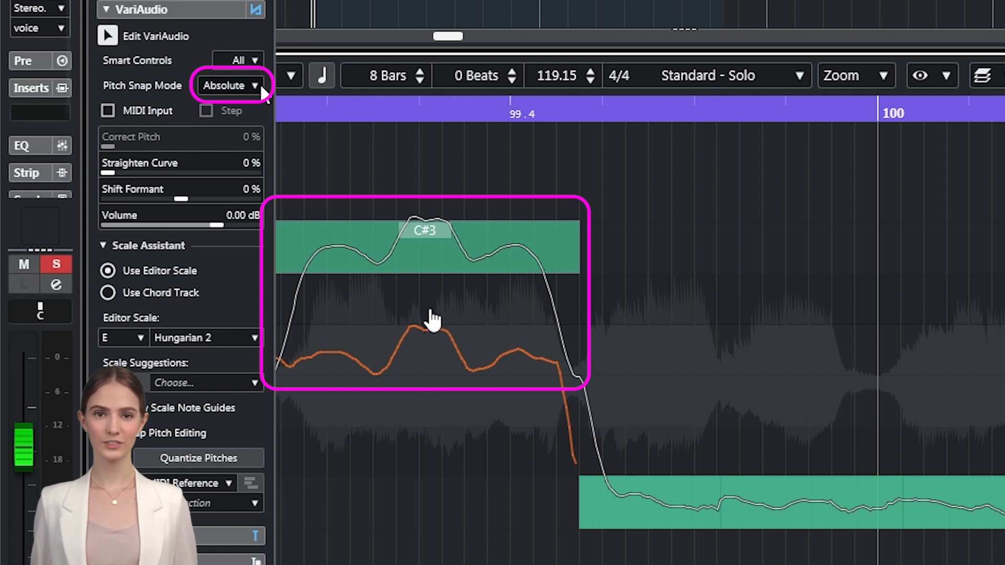
Set Pitch Snap Mode to Relative and shift the vocal segment just after bar 101 in pitch, ending on B2.
click(231, 85)
click(251, 132)
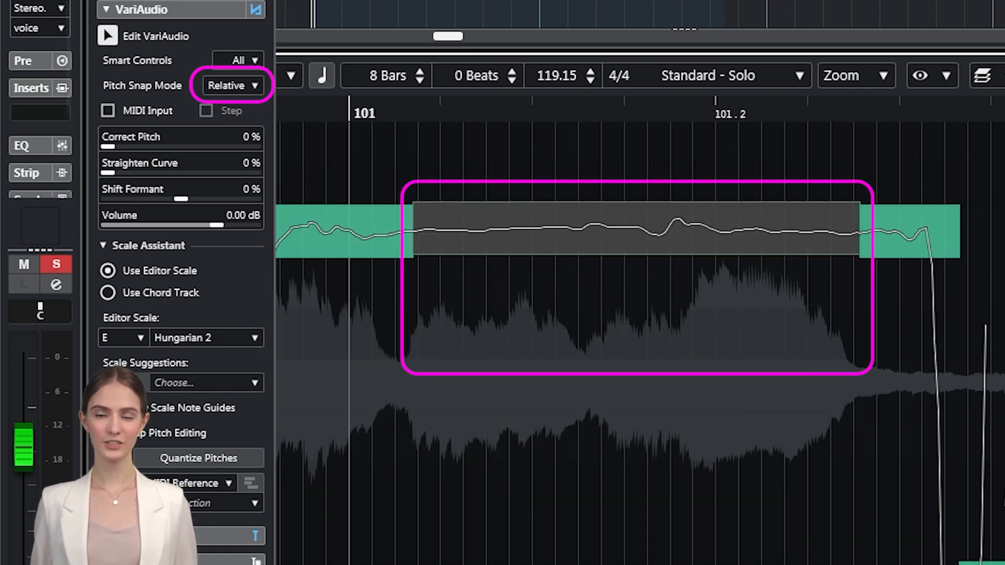
click(440, 240)
drag(464, 251, 471, 281)
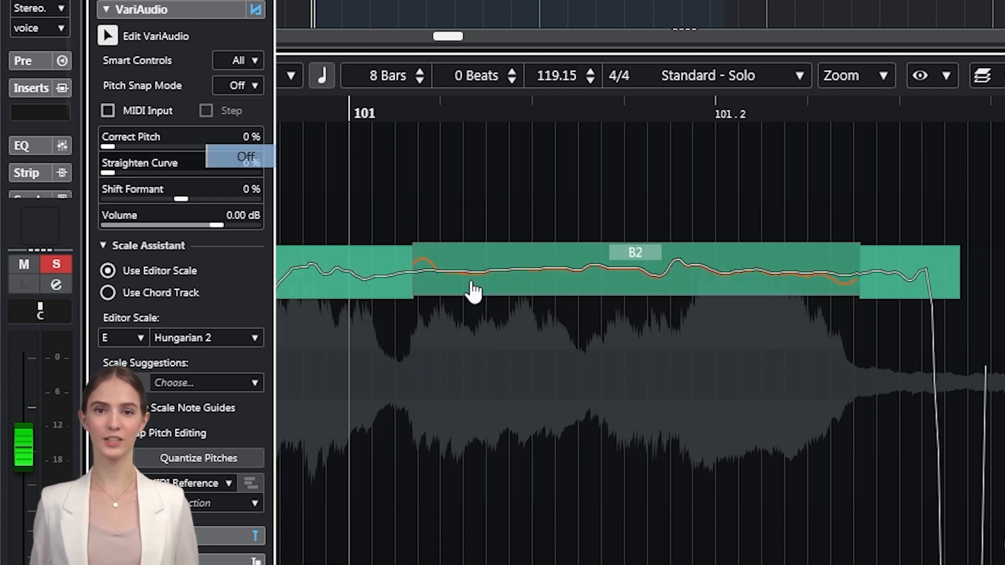
Turn Pitch Snap Mode off and move the segment just after bar 101 freely down to A#2 and back to B2.
click(248, 158)
drag(471, 280, 472, 325)
key(ctrl+z)
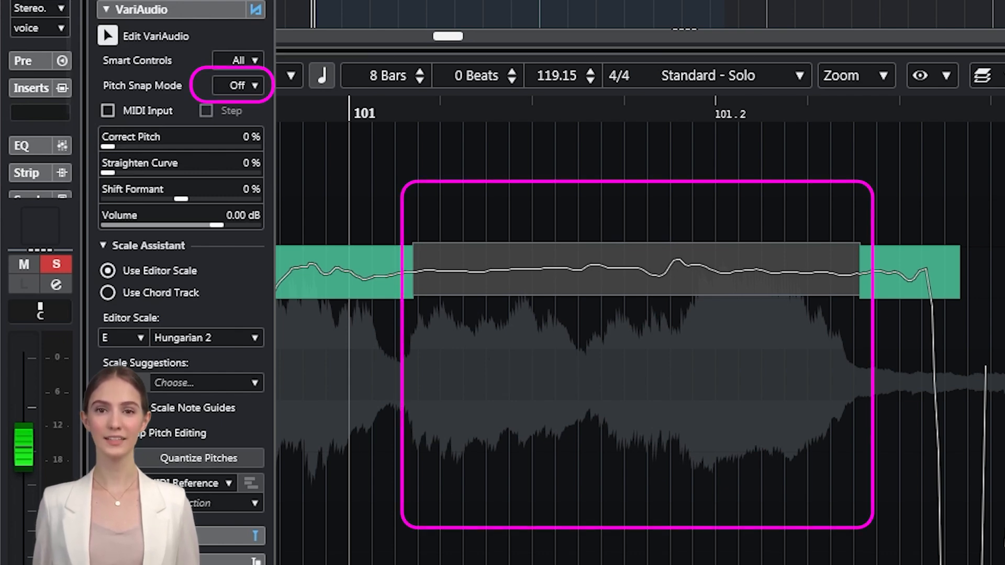
click(561, 280)
drag(588, 285, 579, 348)
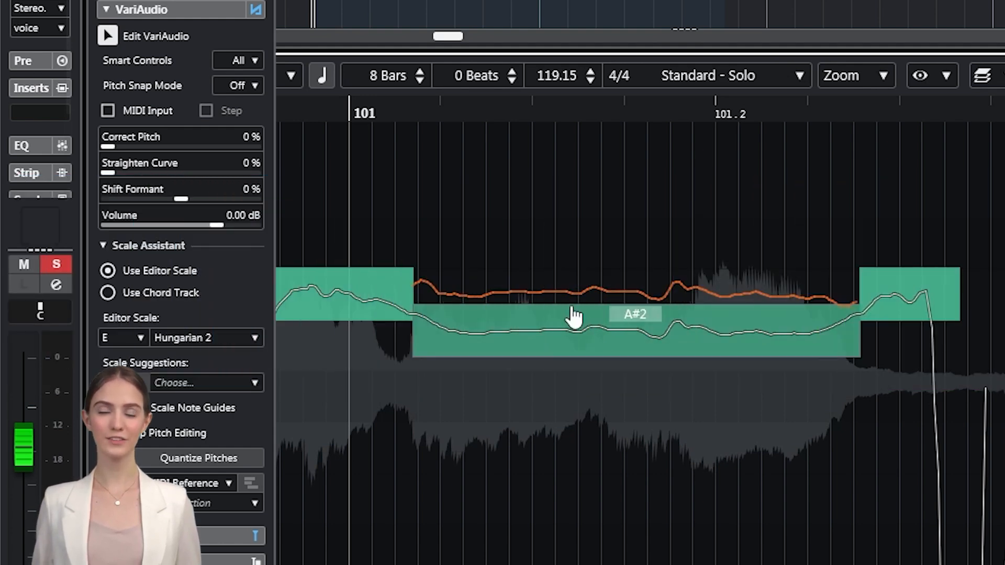
drag(574, 316, 577, 308)
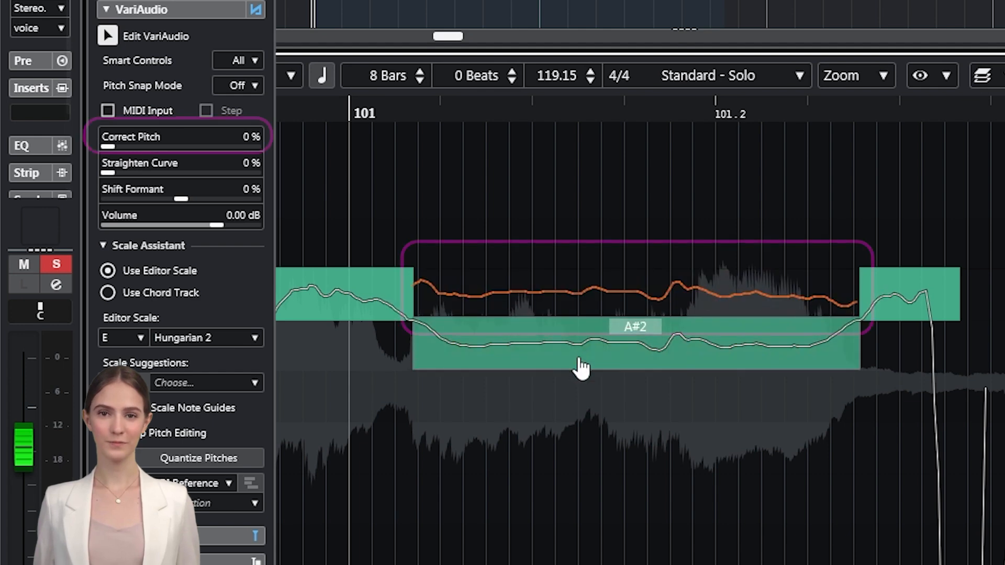
drag(579, 366, 577, 307)
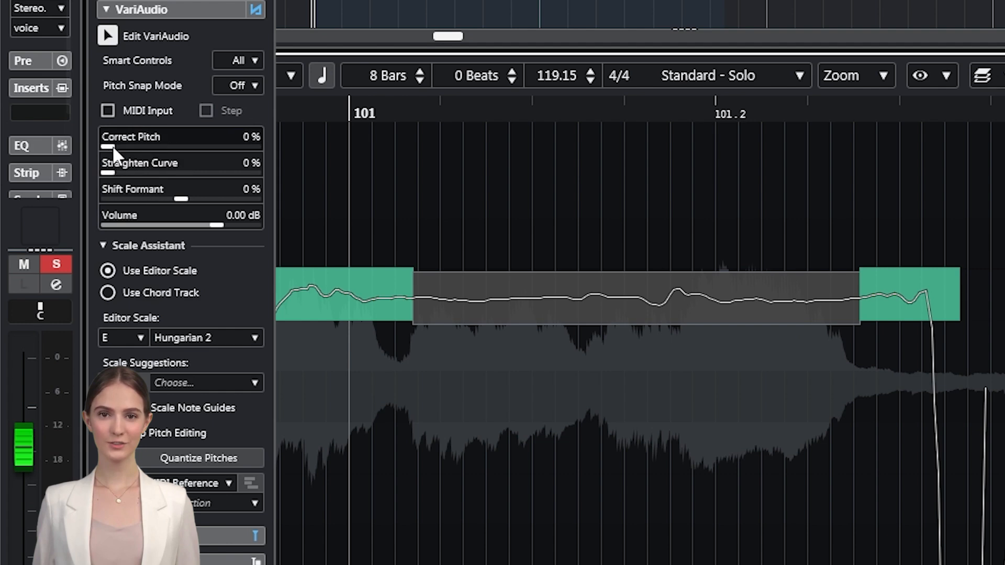
Set Correct Pitch to 100% for the segment just after bar 101 and straighten its pitch curve completely.
drag(112, 146, 190, 151)
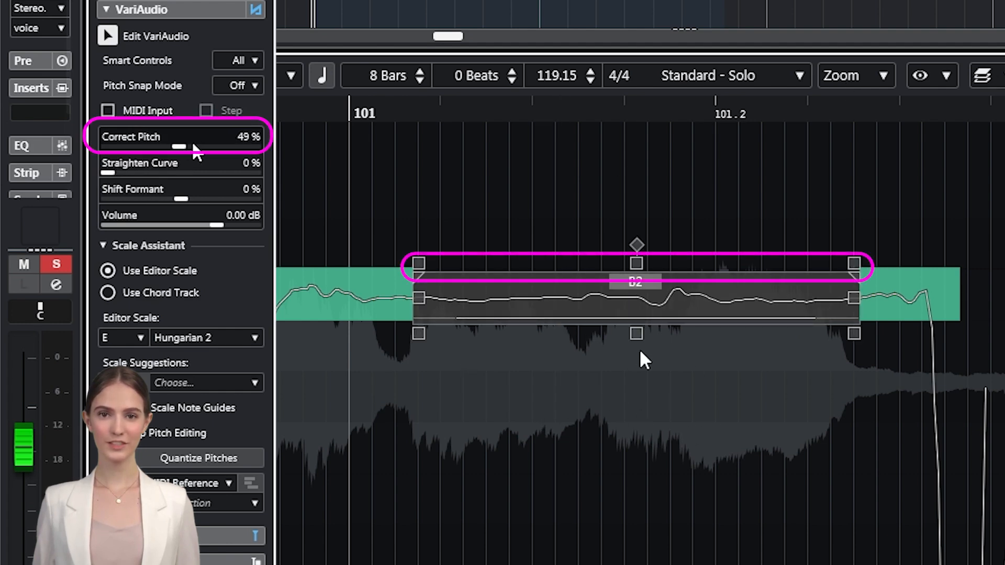
drag(269, 153, 272, 151)
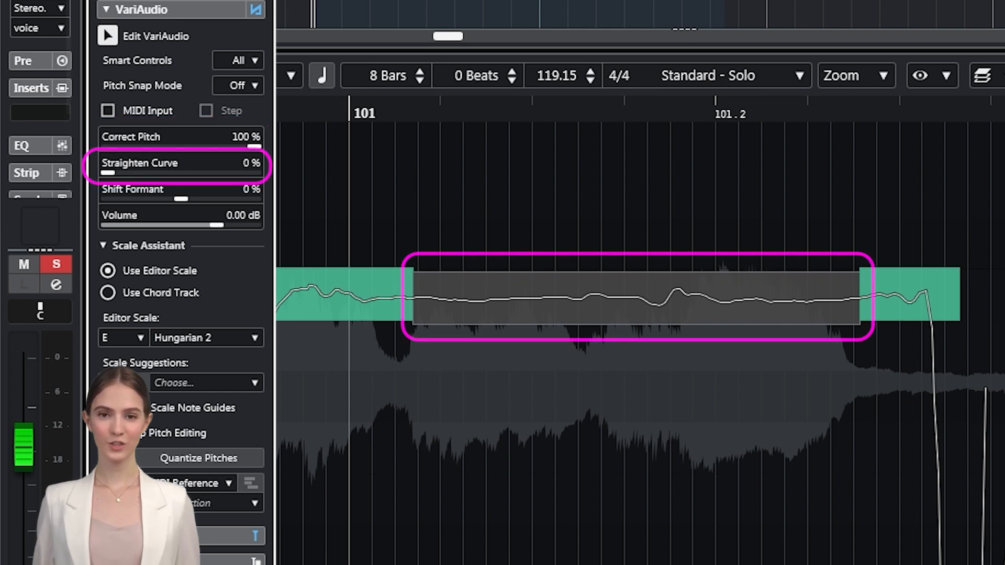
drag(105, 172, 119, 212)
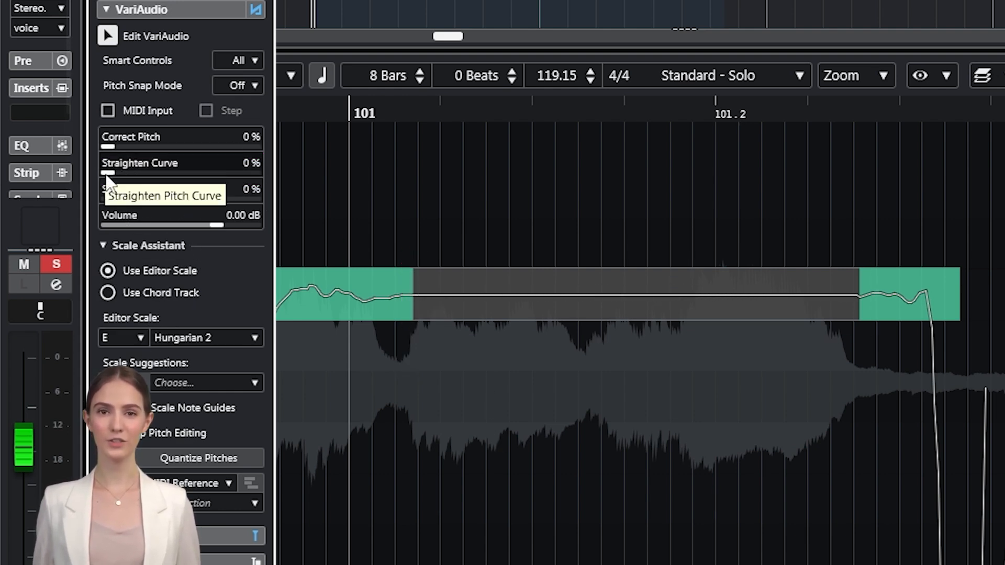
Try Straighten Curve at 100% on all selected vocal segments, then reset it to 0%.
drag(106, 177, 136, 178)
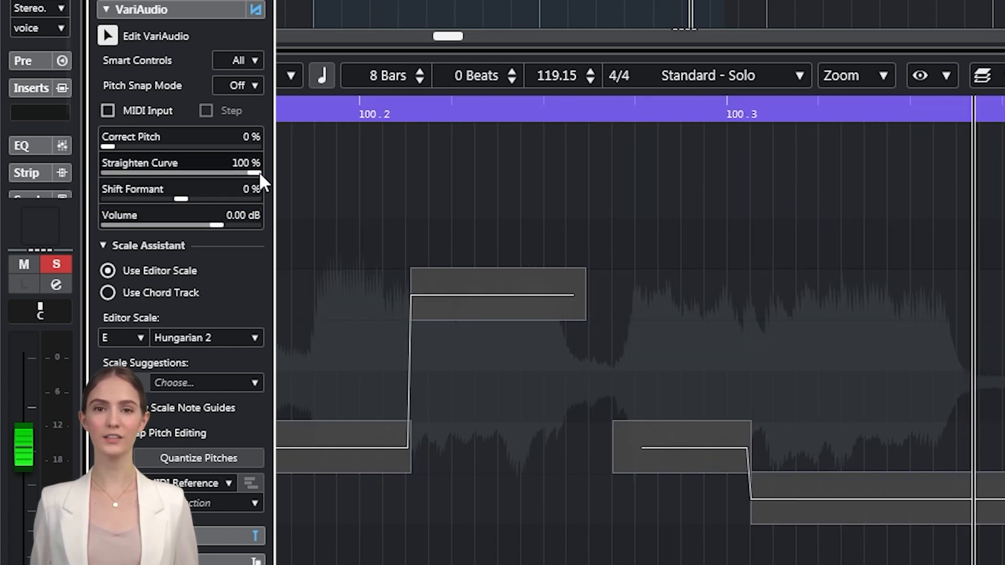
drag(258, 172, 108, 186)
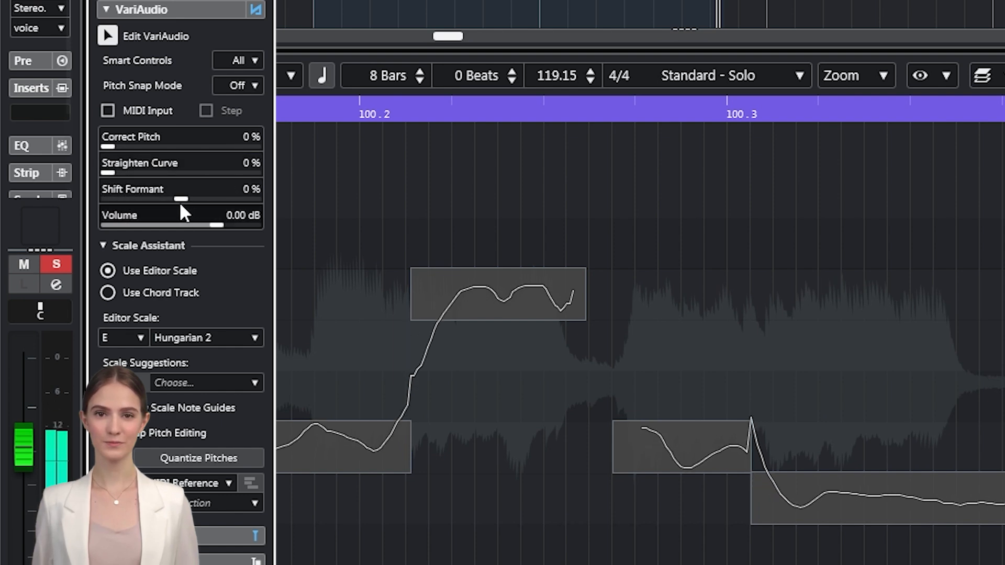
Lower the selected segments' volume to -8.11 dB, try Shift Formant at 100%, and bring the formant back down.
scroll(183, 202, down, 5)
scroll(187, 195, down, 2)
scroll(181, 231, up, 2)
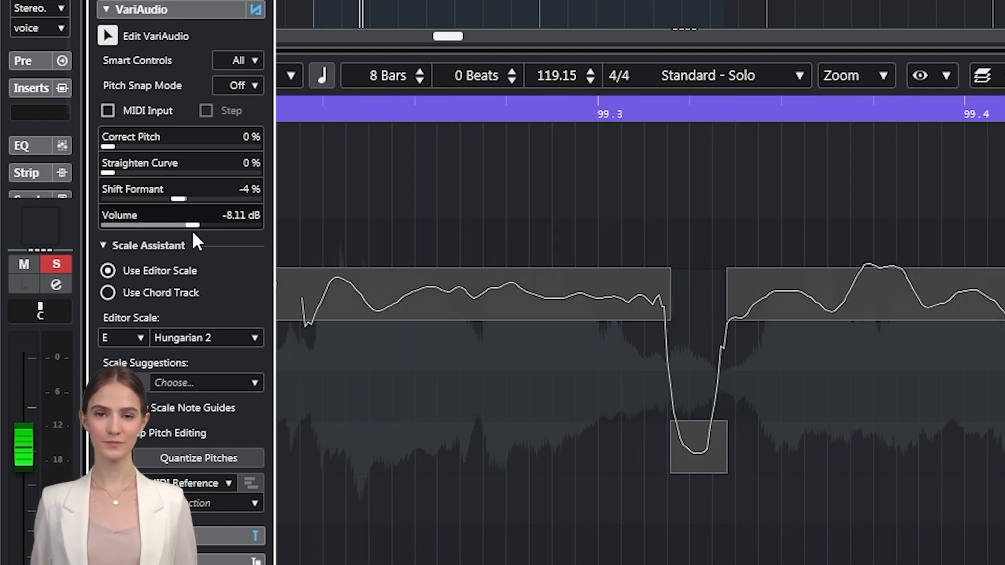
drag(178, 199, 260, 197)
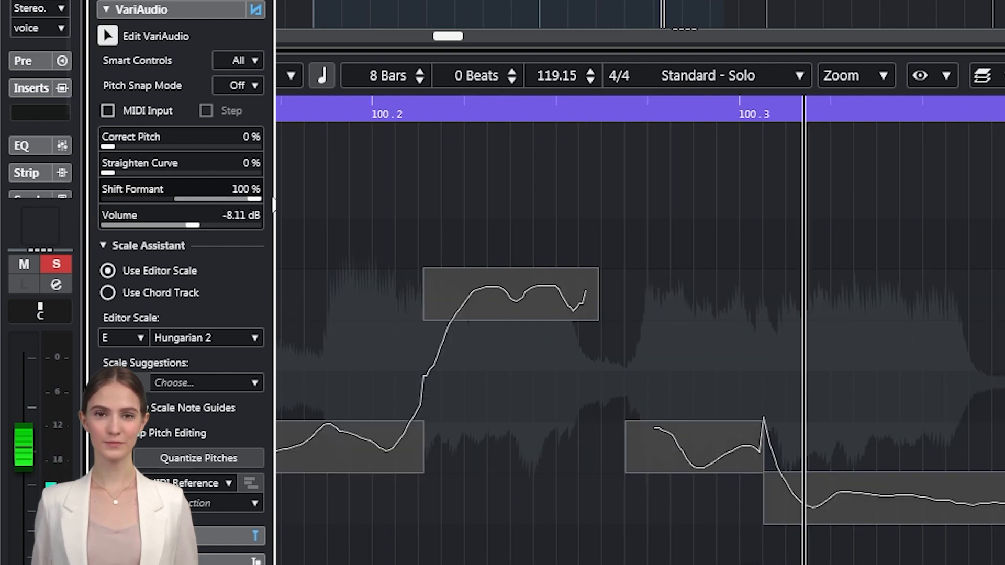
drag(258, 199, 178, 198)
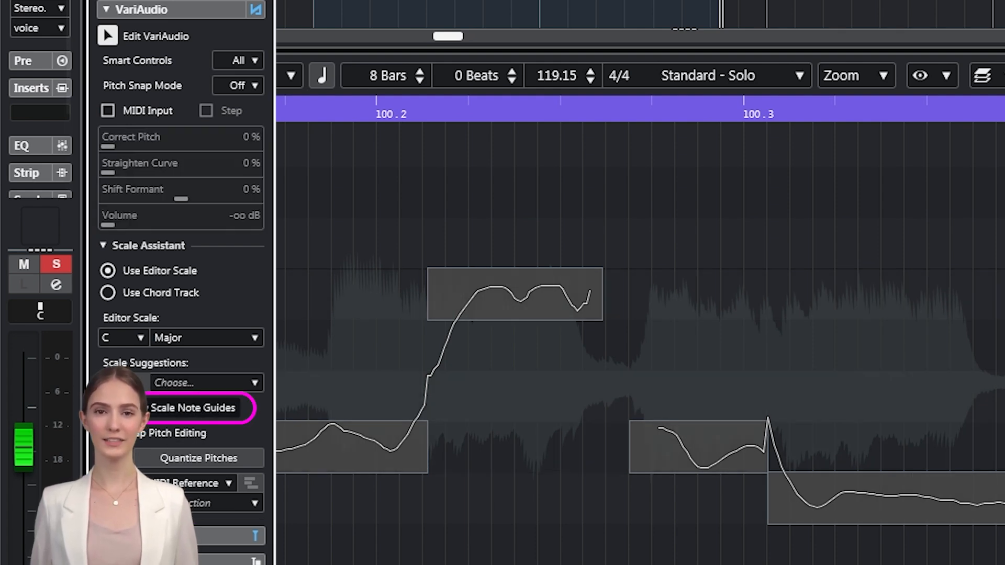
Show the scale note guides and set the editor scale's root note to E, keeping the Major scale.
click(107, 408)
click(137, 338)
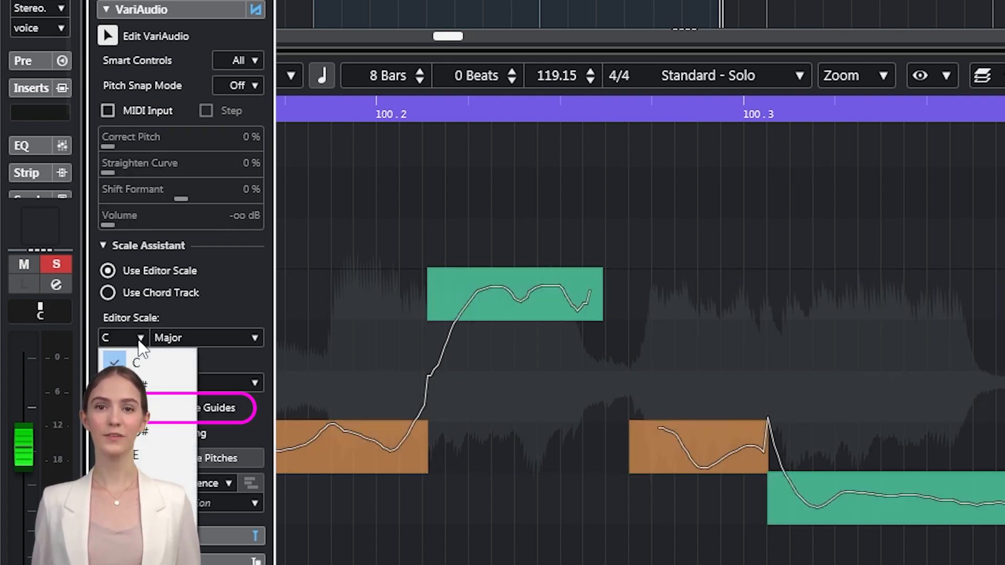
click(132, 447)
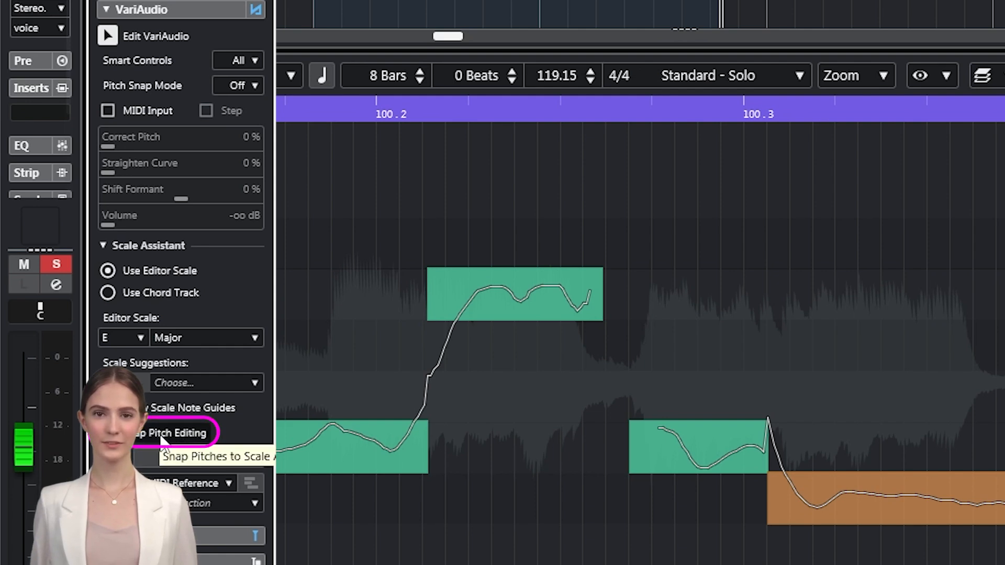
Lower the vocal segment after 100.2 to A2 and warp it longer by moving its end and start outward.
drag(515, 293, 507, 403)
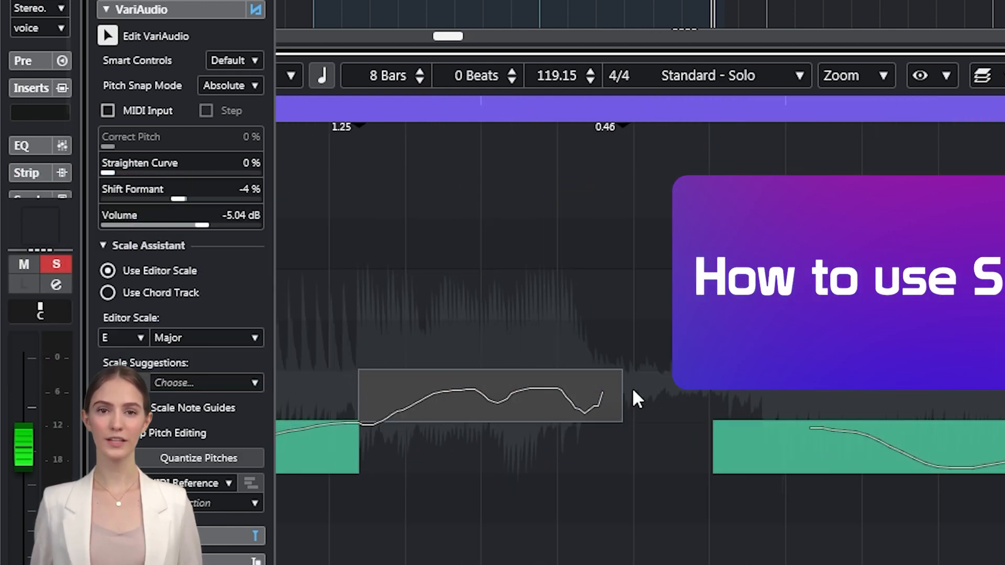
drag(622, 394, 830, 351)
drag(977, 322, 974, 323)
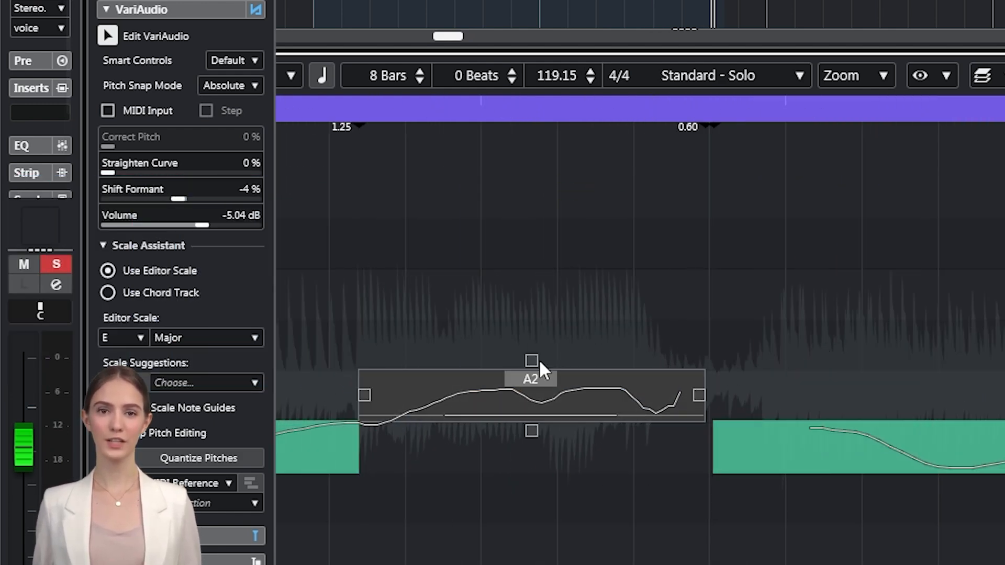
drag(363, 393, 279, 393)
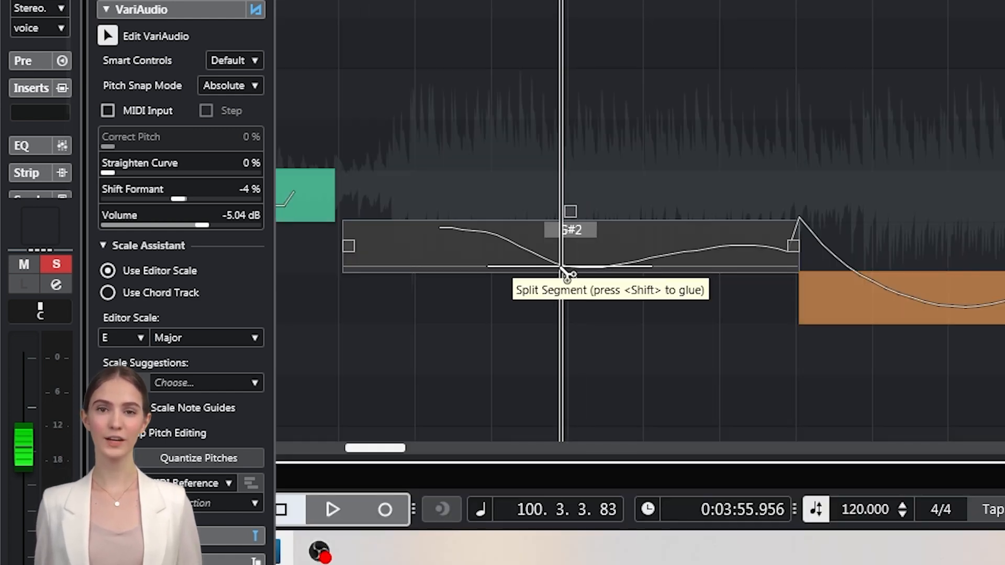
Split the G#2 vocal segment around 100.3 in two near its middle.
click(561, 268)
drag(520, 243, 495, 249)
click(281, 188)
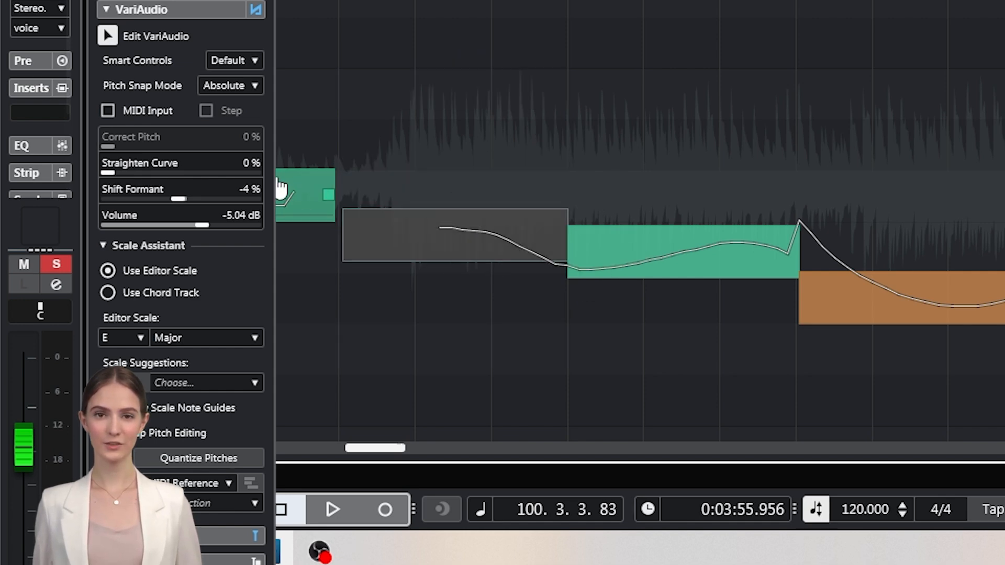
alt+click(283, 215)
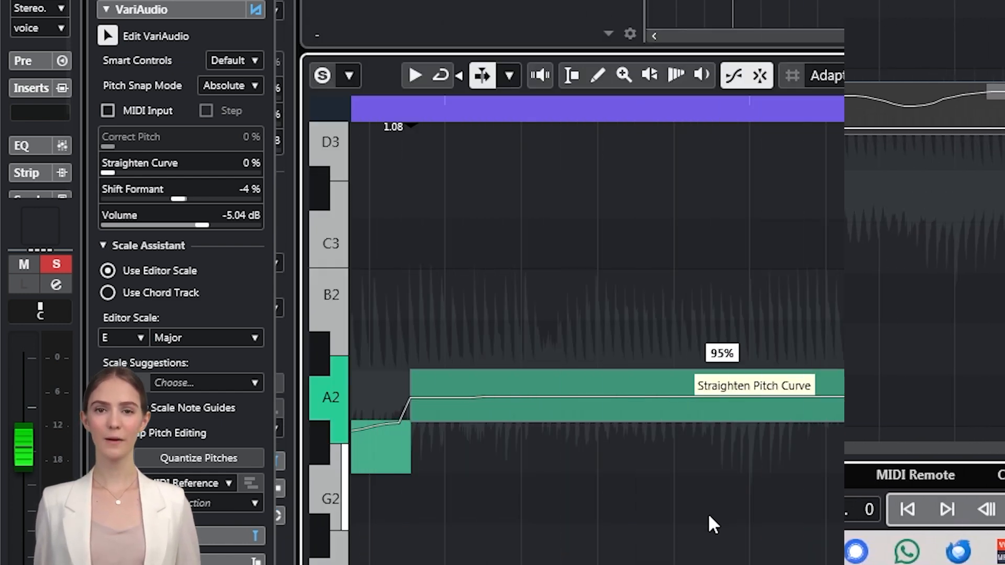
Try the A2 segment's smart controls, straightening its pitch curve to about 95% and correcting its pitch by about 16%.
mouse_move(693, 356)
mouse_down()
mouse_move(708, 504)
mouse_move(718, 352)
mouse_move(714, 408)
mouse_move(731, 540)
mouse_move(728, 348)
mouse_move(723, 424)
mouse_move(692, 427)
mouse_move(719, 532)
mouse_up()
drag(716, 334, 720, 313)
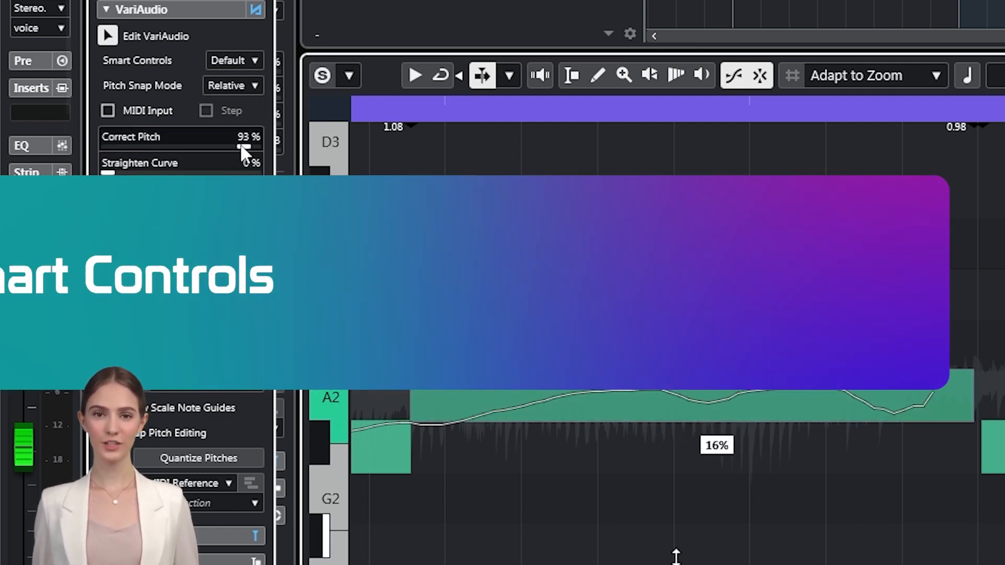
drag(674, 552, 676, 564)
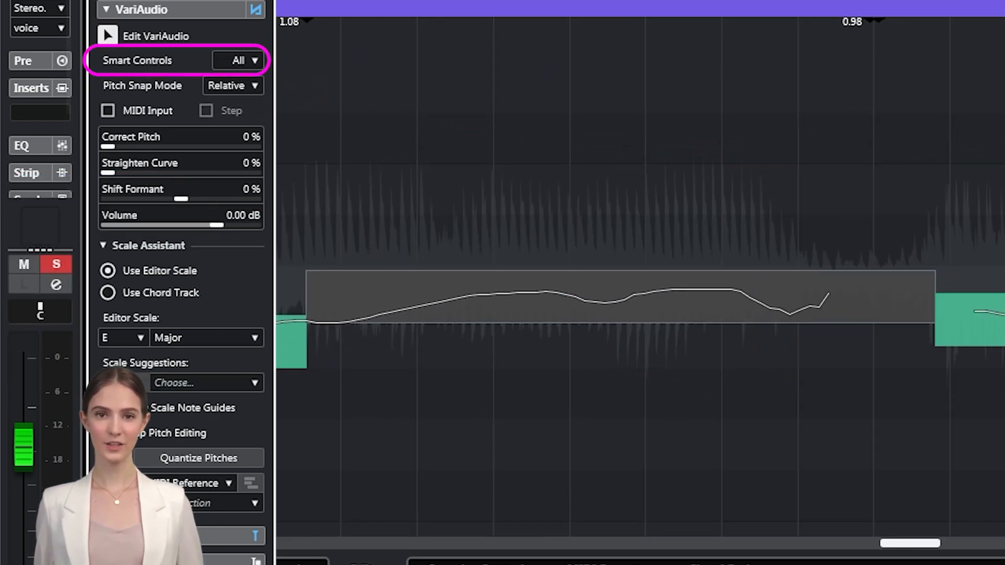
Limit the A2 segment's pitch curve range to its middle part and set Straighten Curve to 67% with the smart controls.
mouse_move(570, 258)
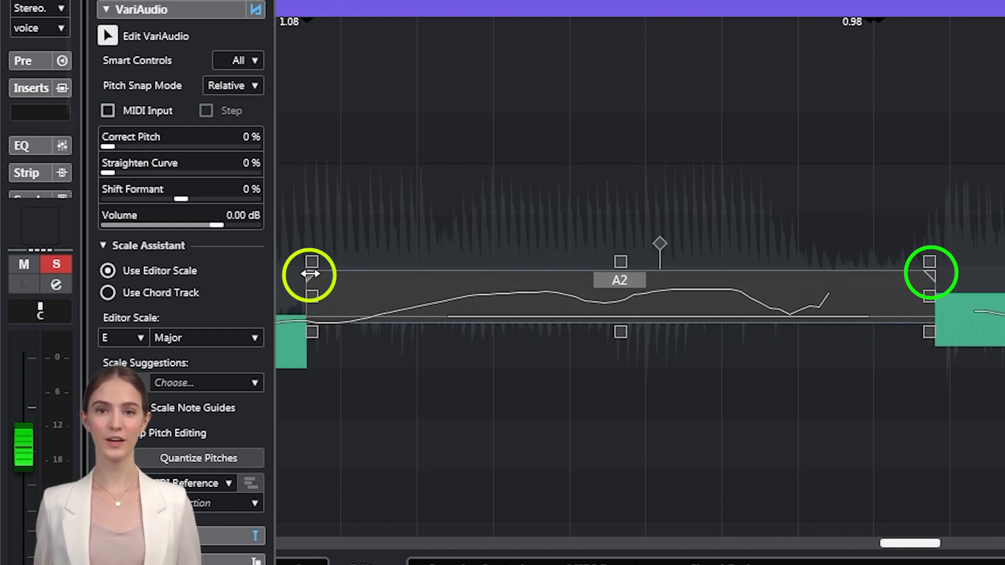
drag(308, 274, 481, 275)
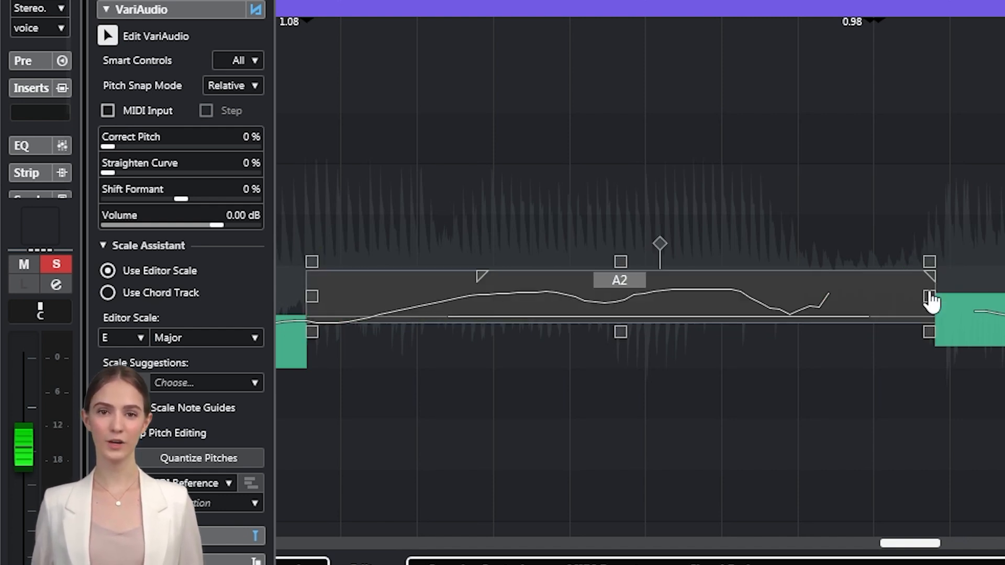
click(359, 421)
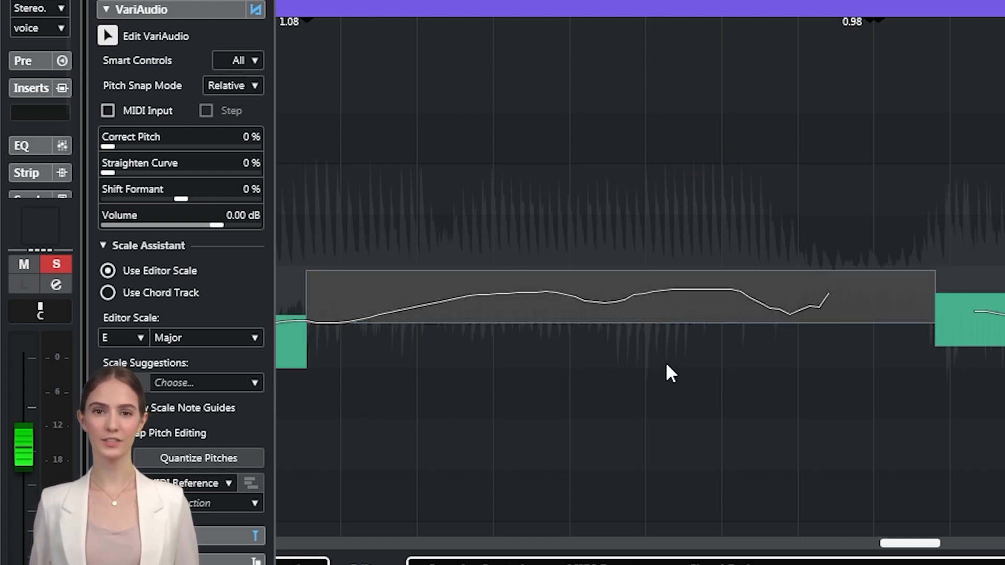
click(612, 275)
drag(620, 261, 624, 363)
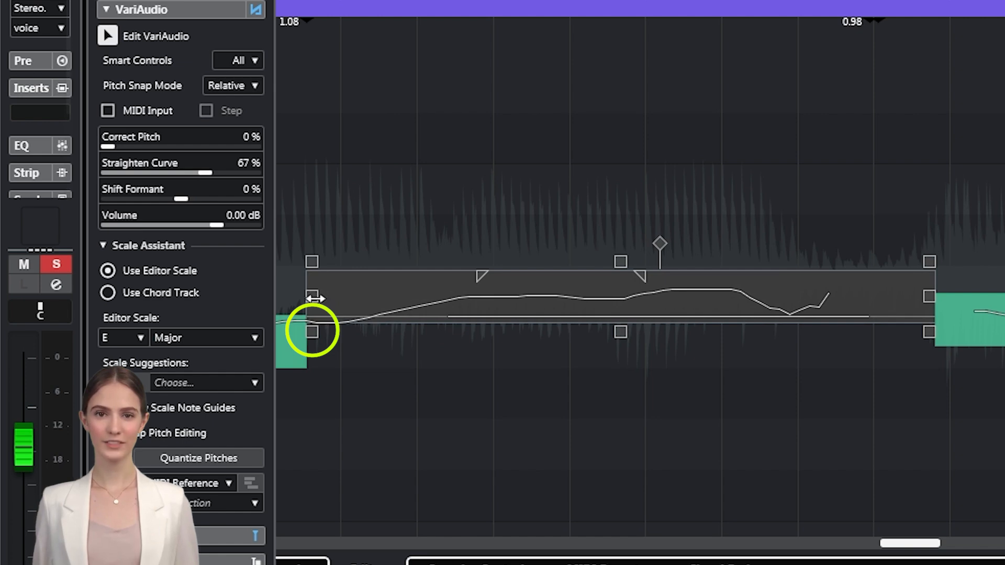
Set the A2 segment's formant shift to 15% and try its volume smart control, returning the volume to 0.00 dB.
drag(312, 331, 343, 298)
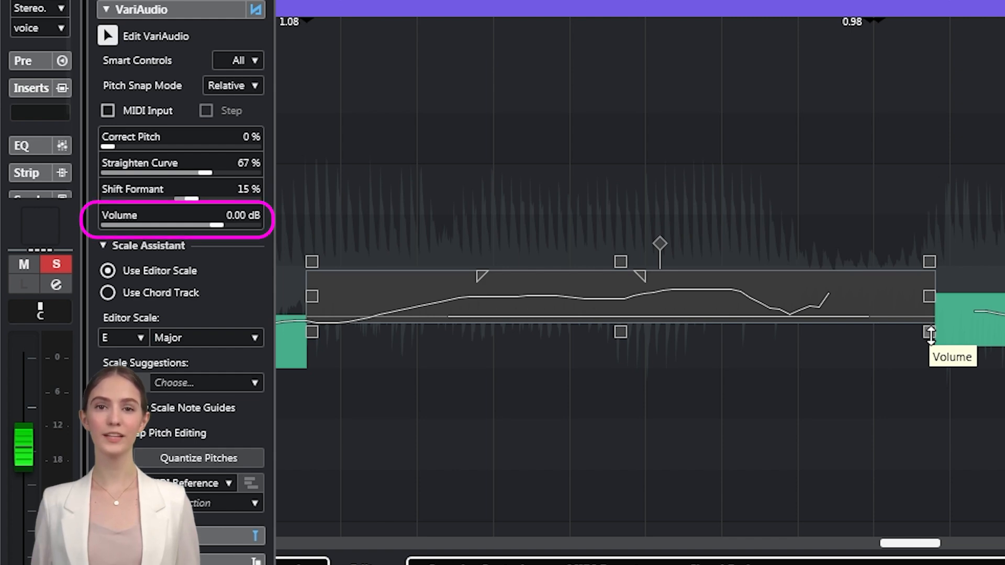
drag(931, 335, 937, 251)
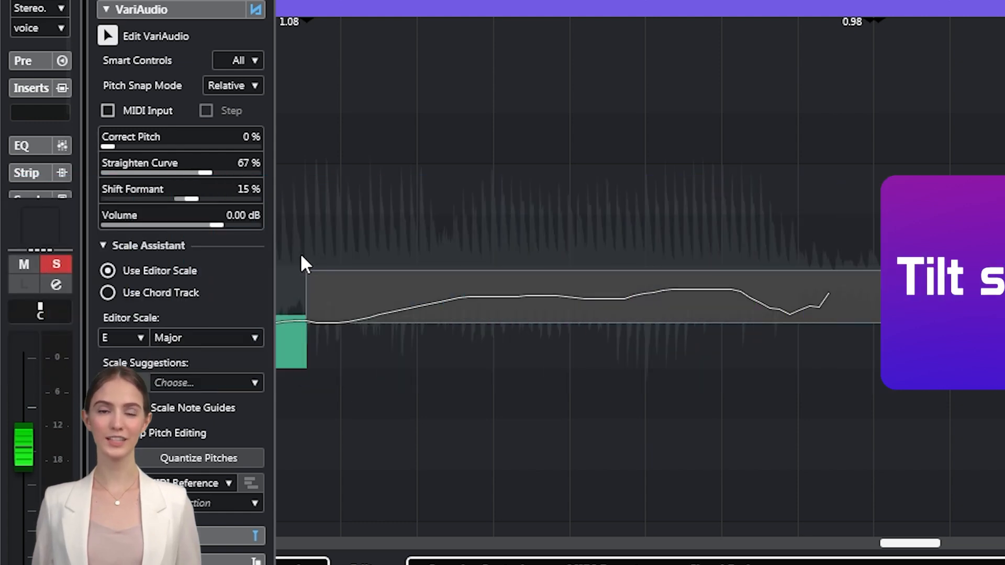
Tilt the A2 segment's pitch curve at its start and at its end.
mouse_move(310, 264)
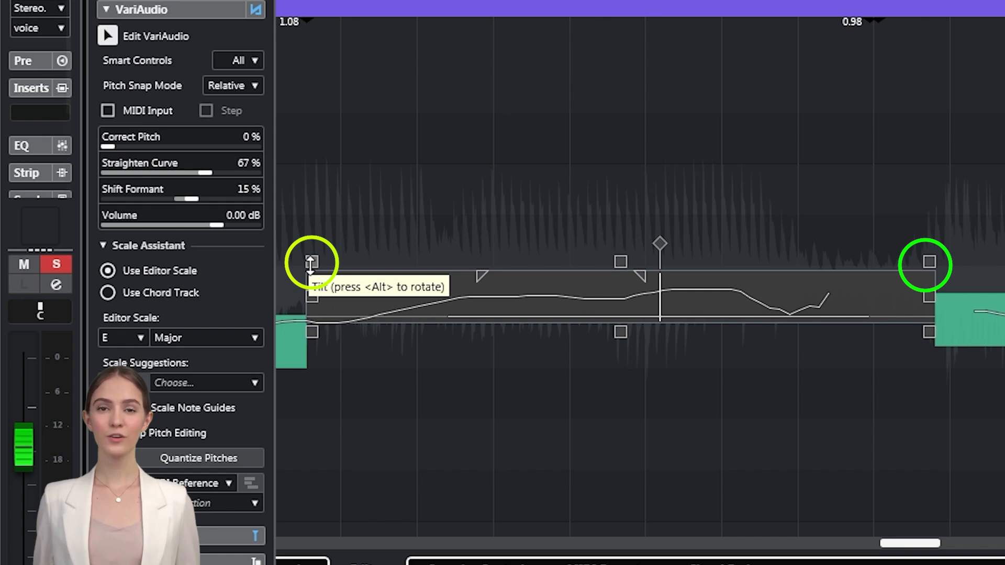
drag(310, 264, 347, 151)
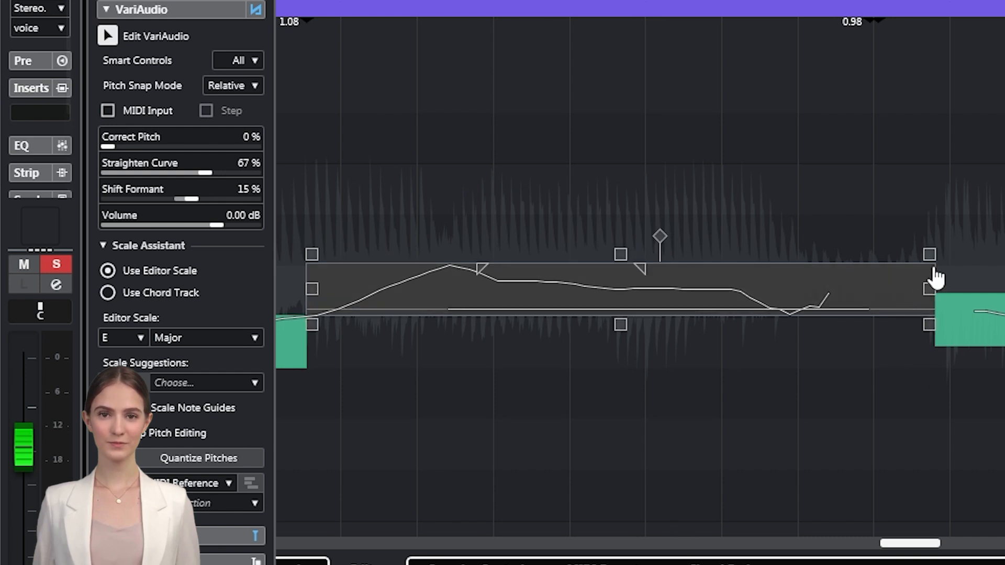
drag(929, 253, 915, 288)
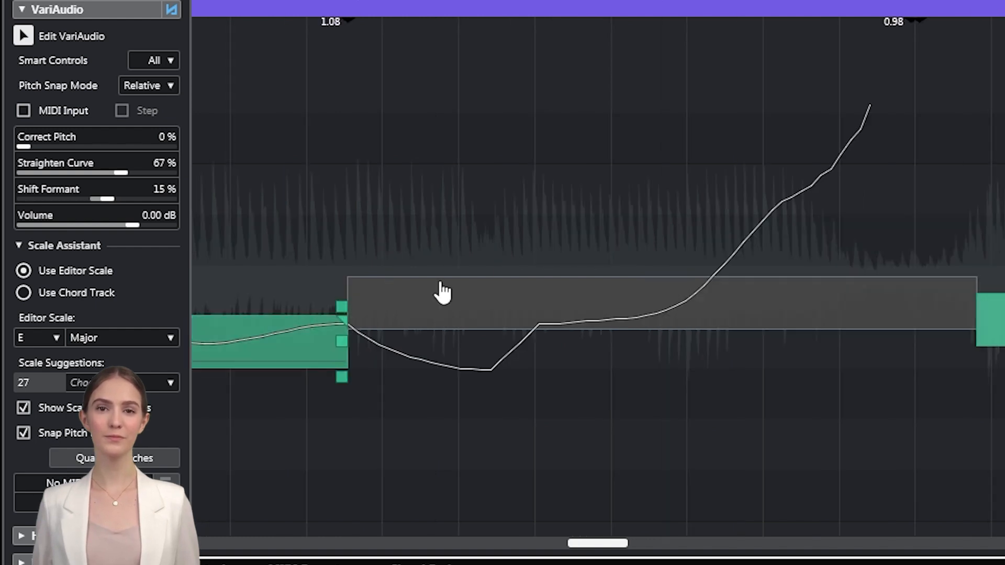
Move the tilt and rotate anchor of the A2 segment to slightly before the segment's midpoint.
mouse_move(700, 252)
drag(700, 255, 473, 257)
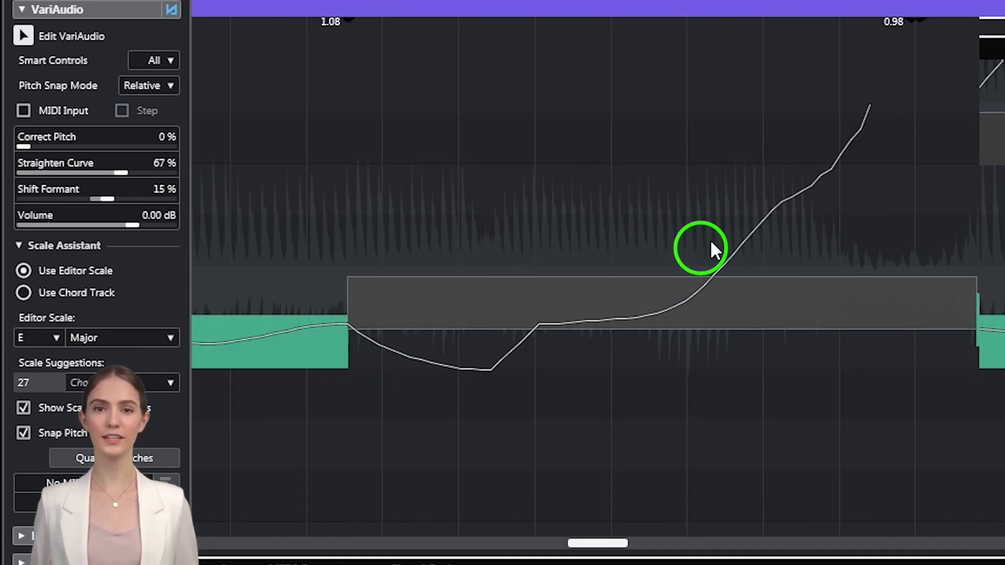
drag(701, 254, 611, 262)
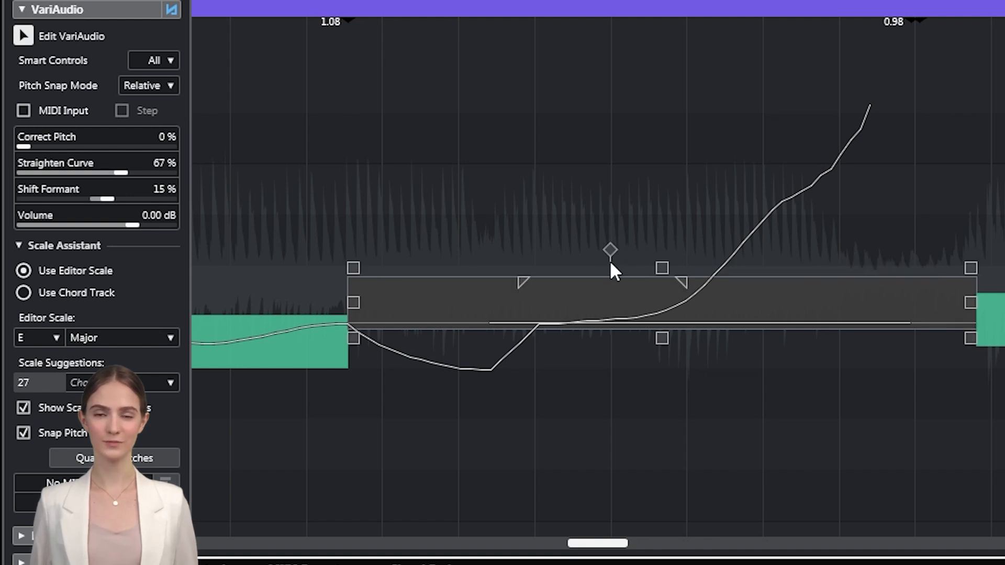
mouse_move(494, 319)
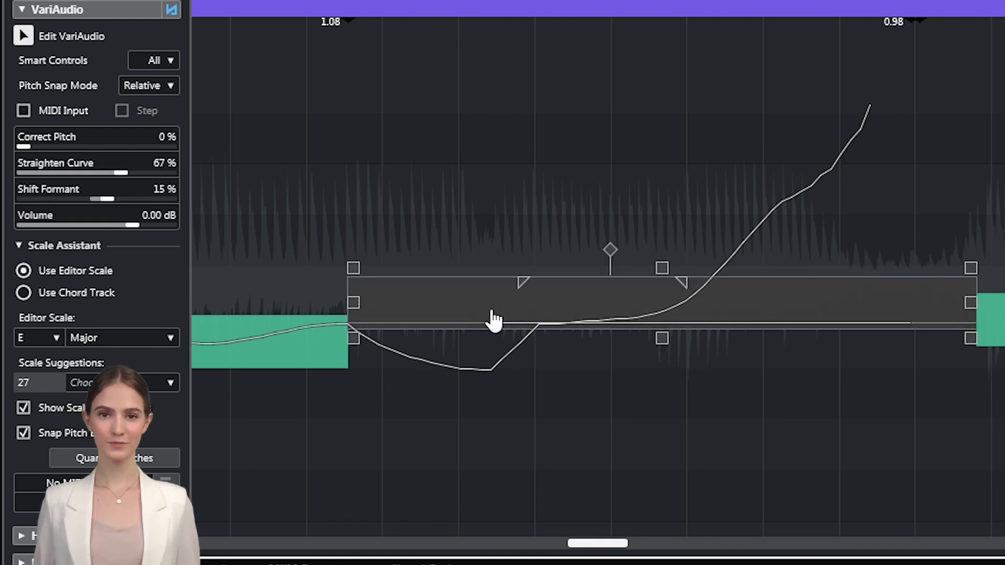
click(664, 269)
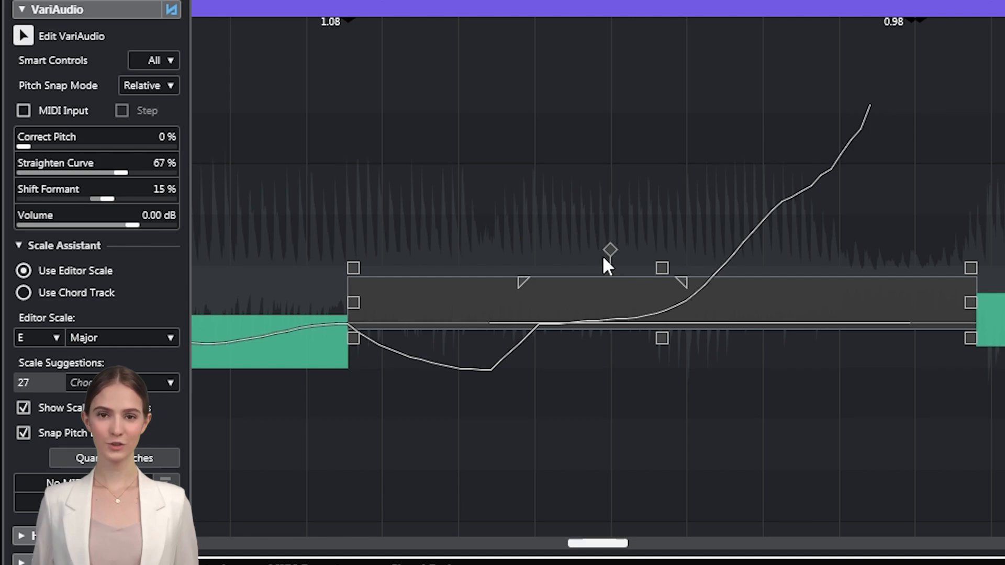